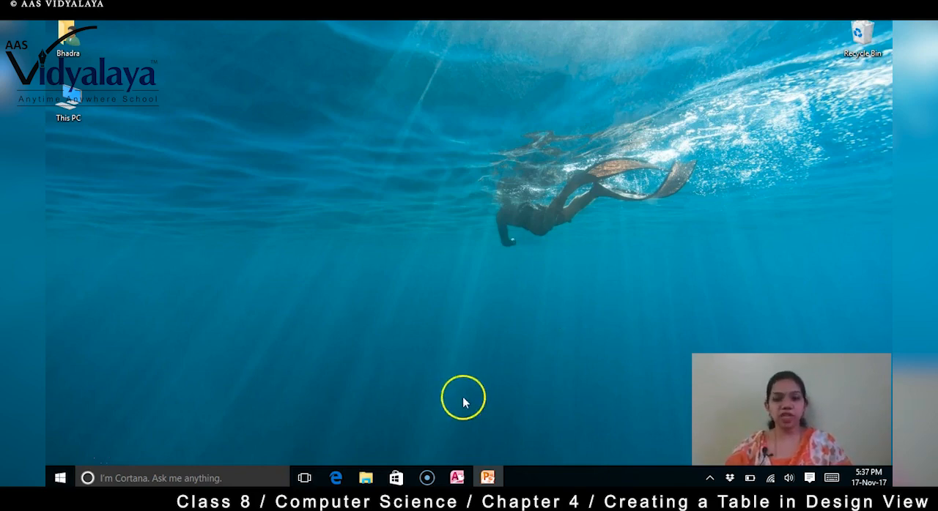
# Step: Switch to the Access database and set the first employee's joining date to 01-Oct-17 in the Employee salary table
pyautogui.click(457, 477)
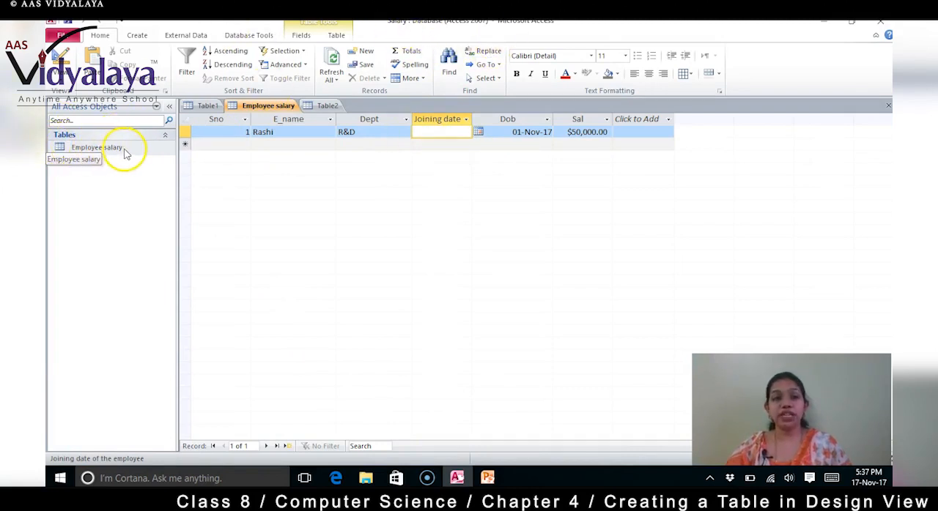
pyautogui.click(413, 216)
pyautogui.click(366, 143)
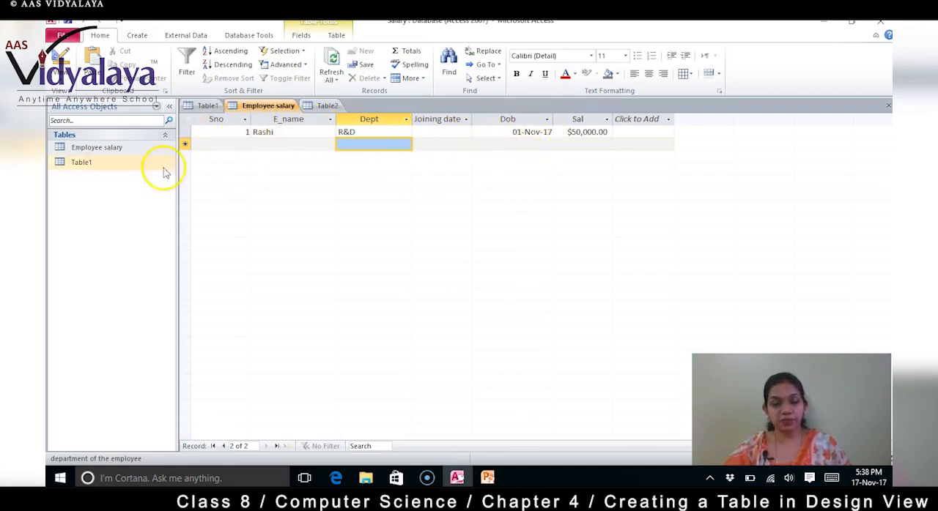
pyautogui.click(443, 133)
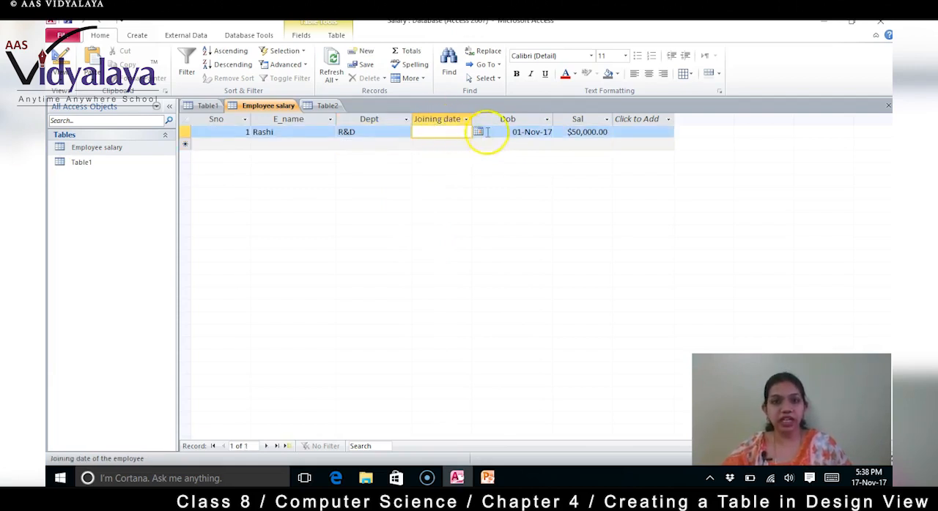
pyautogui.click(477, 133)
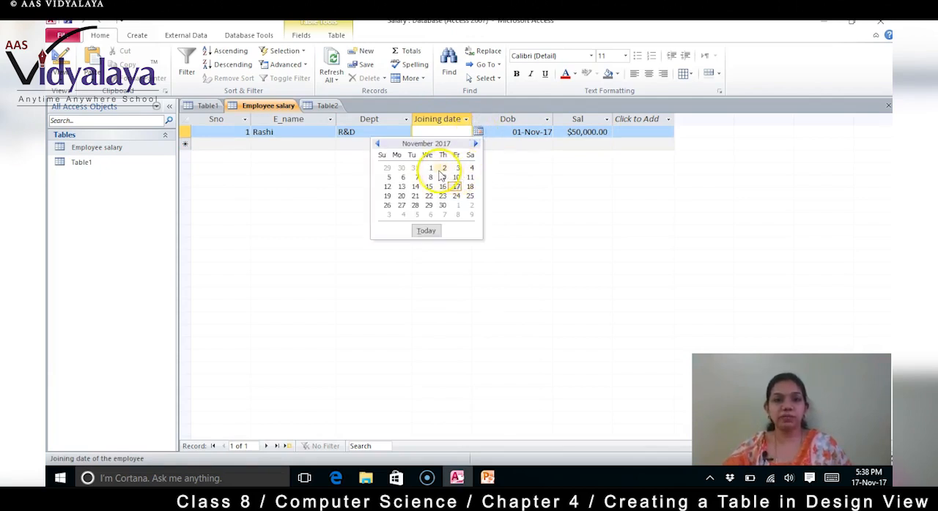
pyautogui.click(377, 144)
pyautogui.click(386, 169)
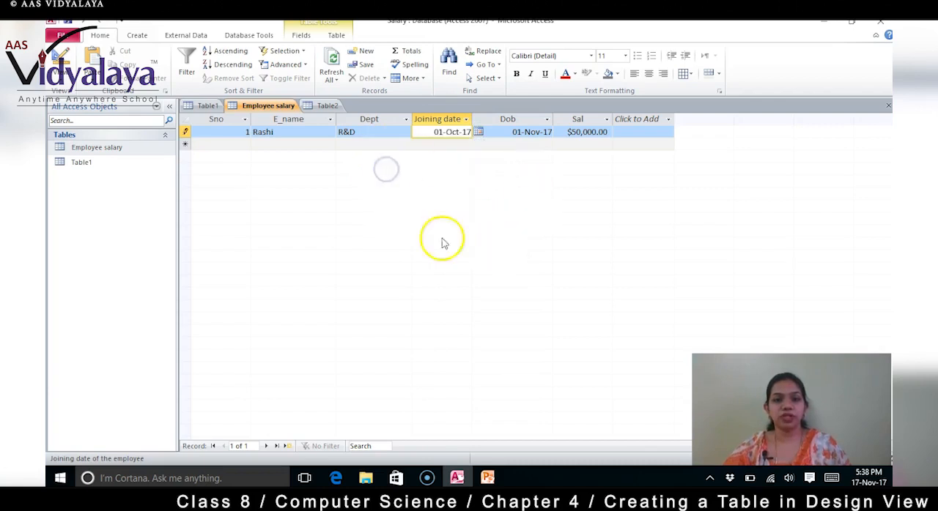
# Step: Begin the second record of the Employee salary table with Sno 2, the employee's name and department R&D
pyautogui.click(241, 143)
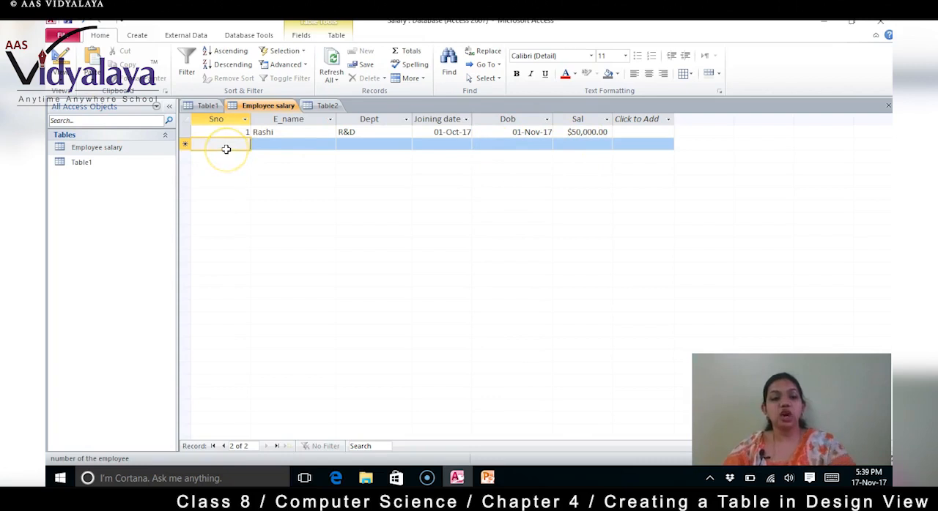
pyautogui.write('2')
pyautogui.press('BackSpace')
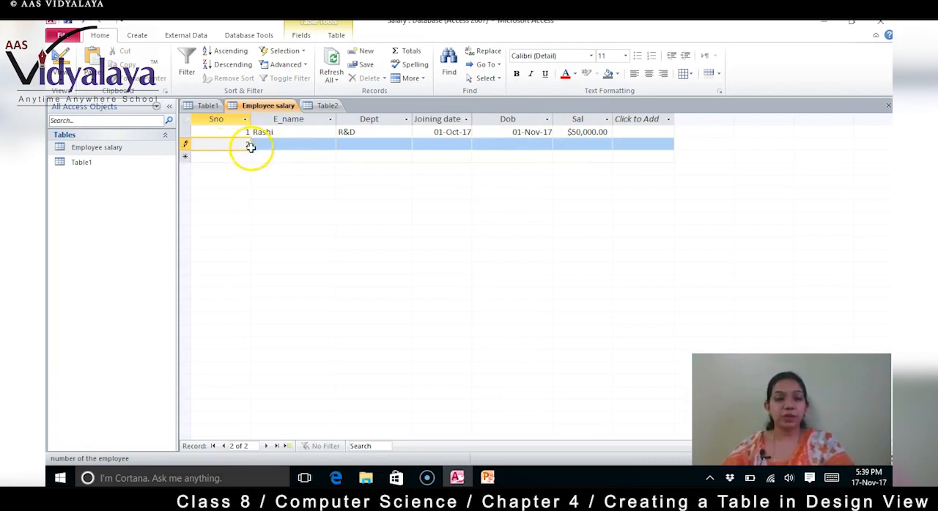
pyautogui.write('2')
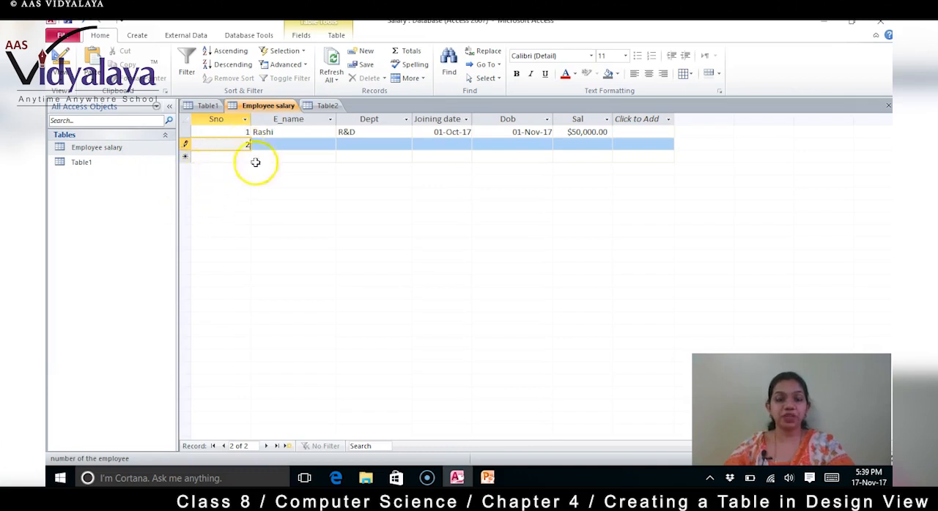
pyautogui.click(236, 145)
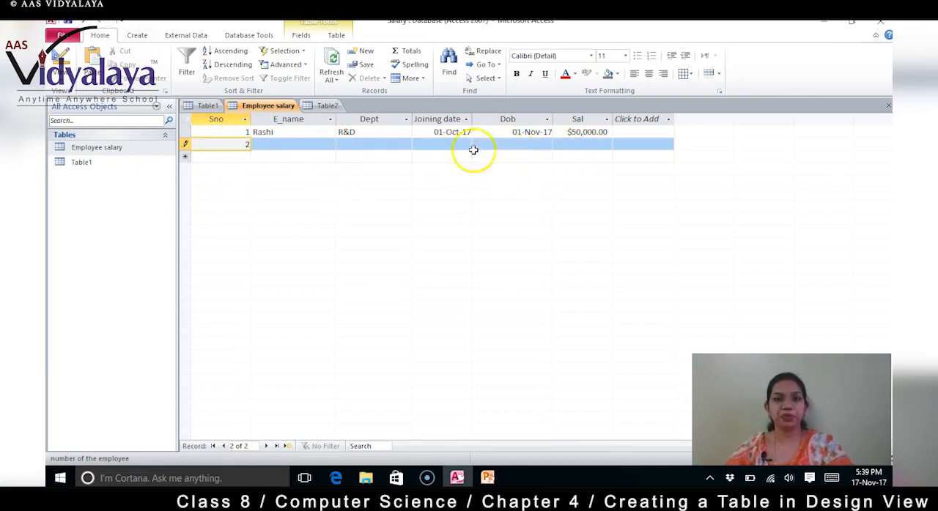
pyautogui.click(265, 145)
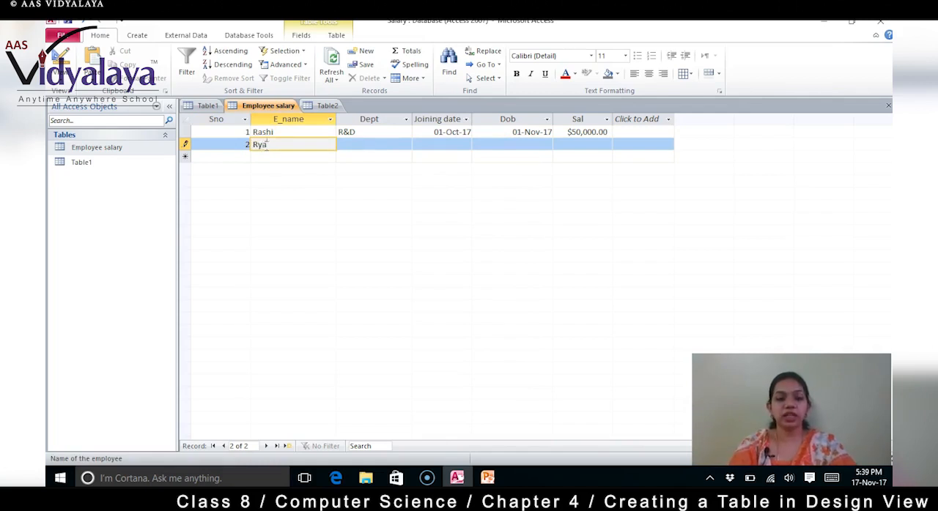
pyautogui.click(360, 147)
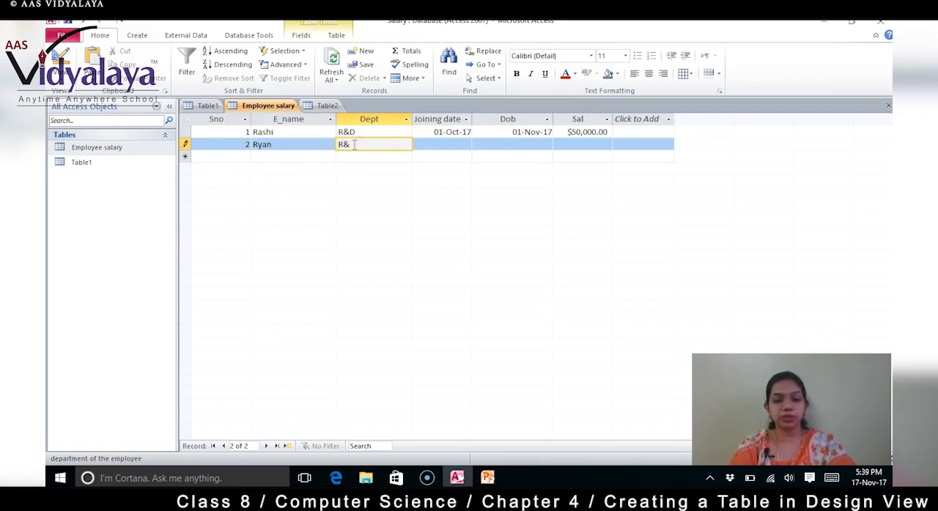
# Step: Set the second employee's joining date to 01-Sep-17 using the date picker
pyautogui.click(440, 145)
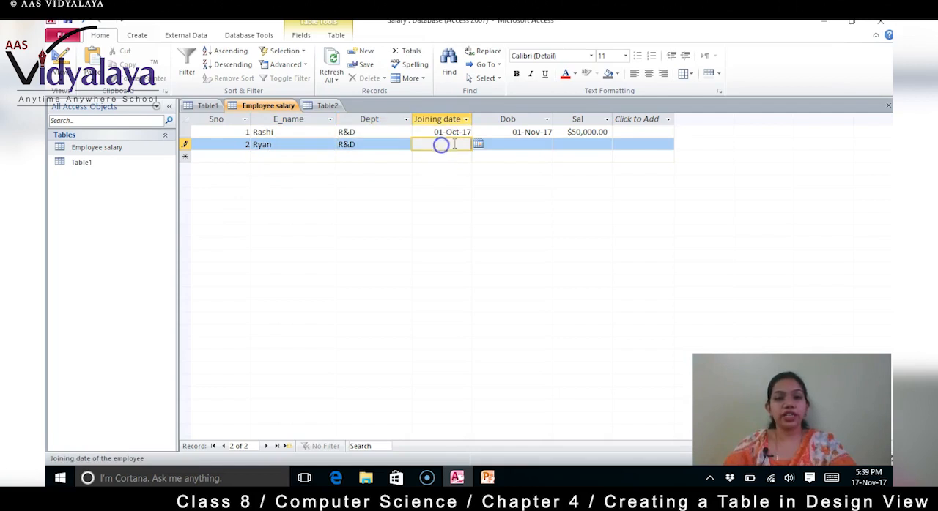
pyautogui.click(479, 146)
pyautogui.click(378, 157)
pyautogui.click(376, 157)
pyautogui.click(457, 180)
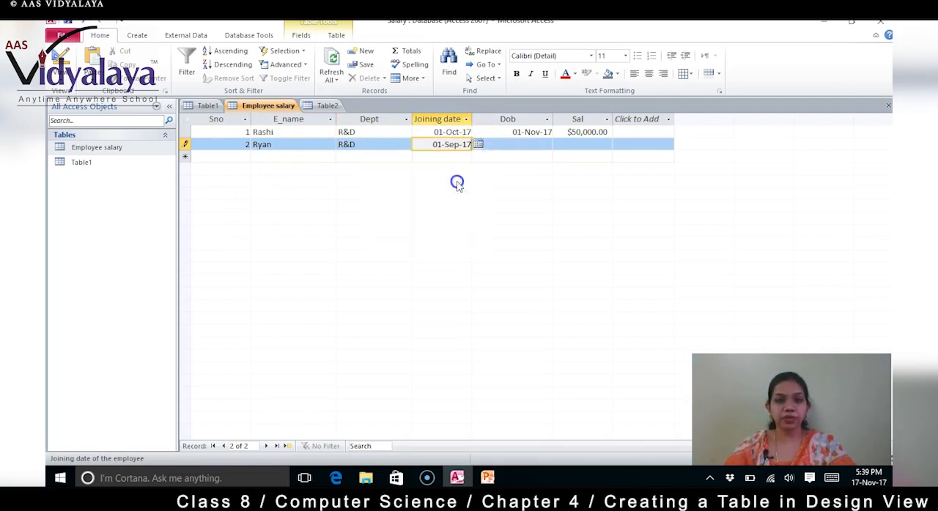
# Step: Pick the second employee's date of birth in the Dob field using the date picker
pyautogui.click(532, 143)
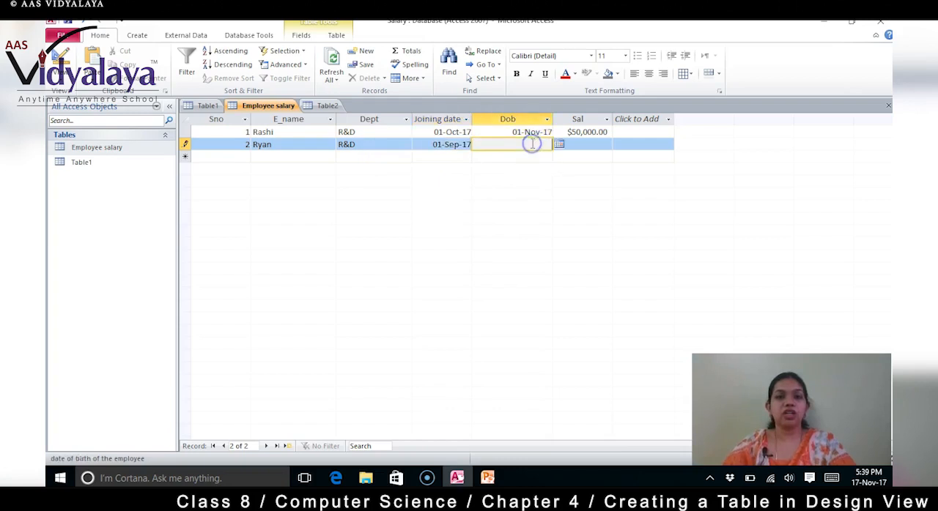
pyautogui.click(559, 145)
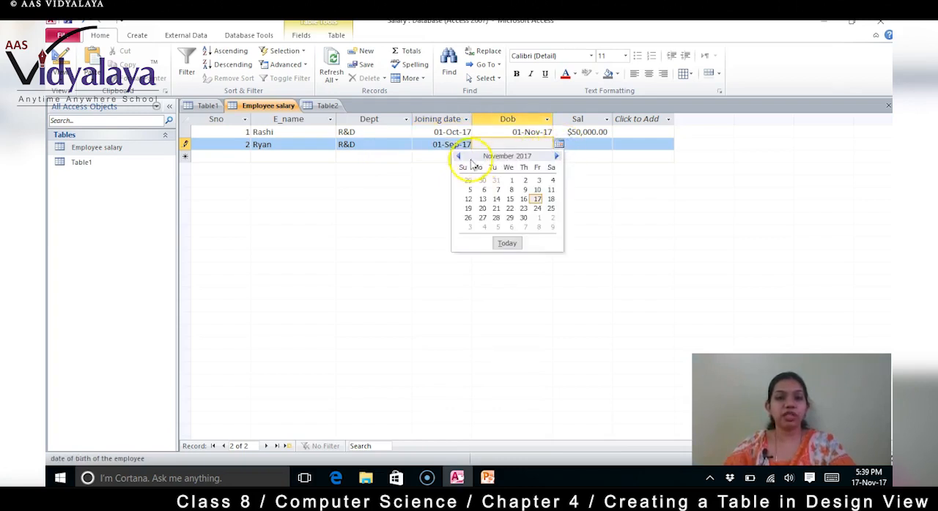
pyautogui.click(458, 156)
pyautogui.click(458, 156)
pyautogui.click(458, 157)
pyautogui.click(458, 156)
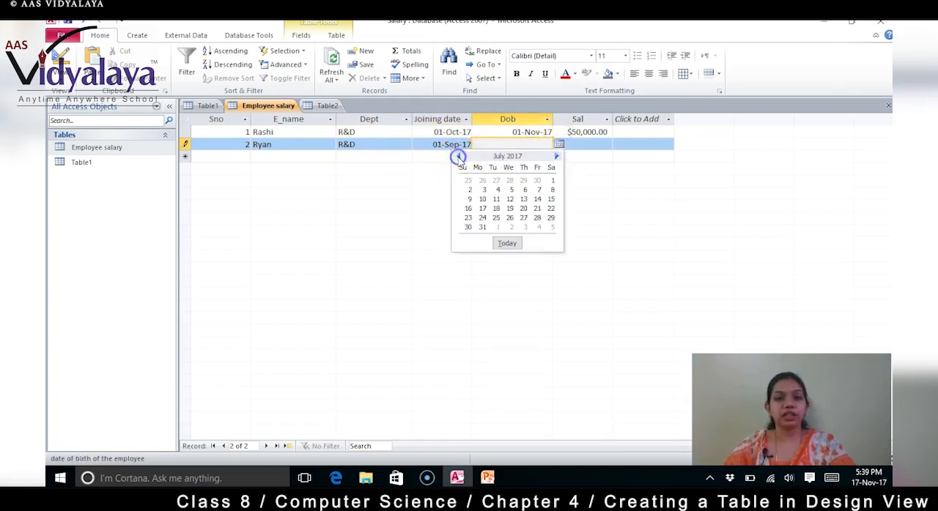
pyautogui.click(510, 208)
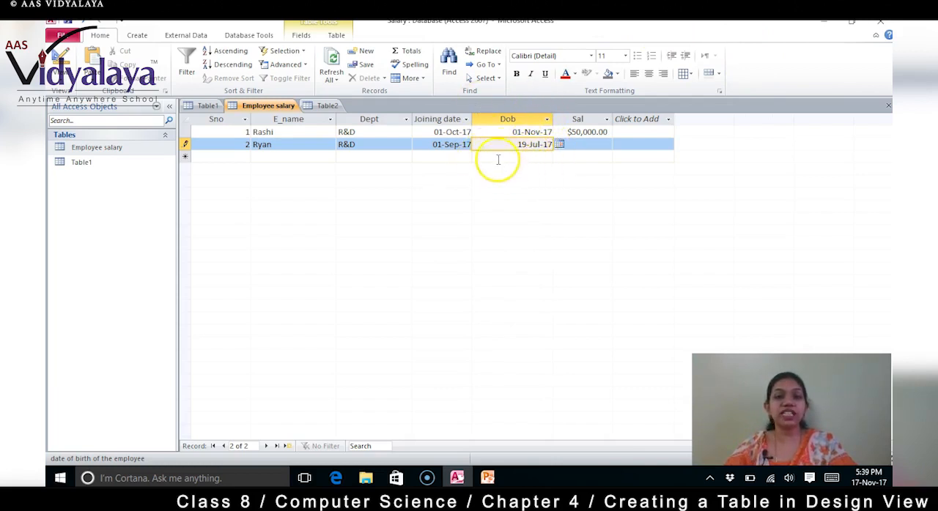
# Step: Enter 45000 as the second employee's salary and complete the record
pyautogui.click(590, 145)
pyautogui.click(587, 146)
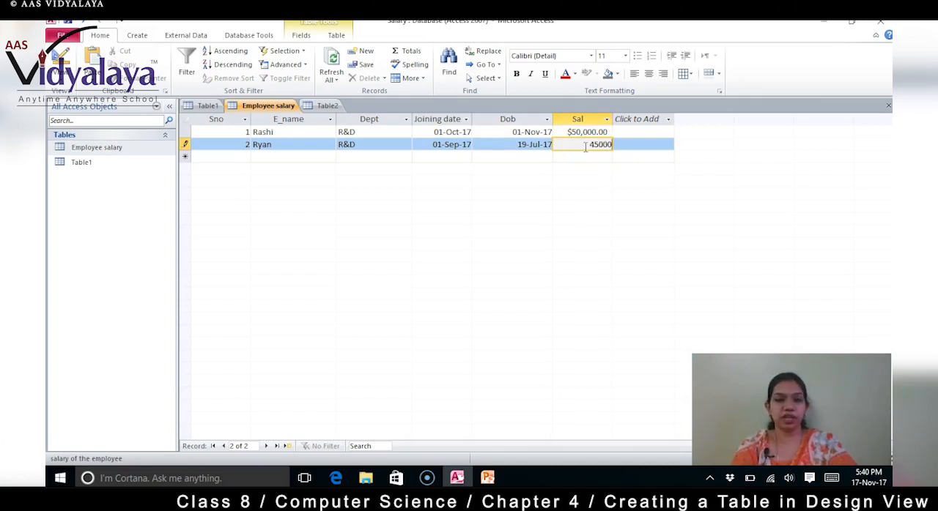
pyautogui.click(570, 155)
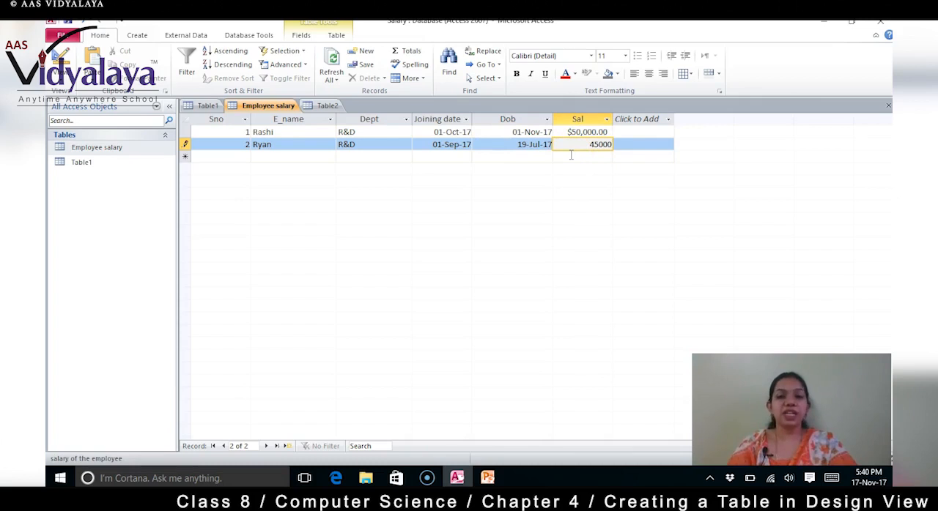
pyautogui.press('Return')
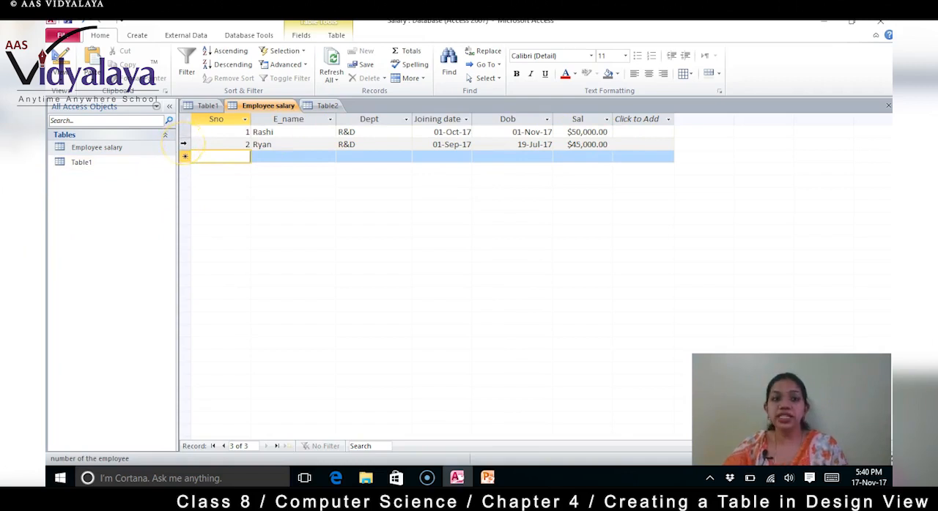
# Step: Start a new record from the second employee's row and select the blank row's Sno cell
pyautogui.rightClick(184, 145)
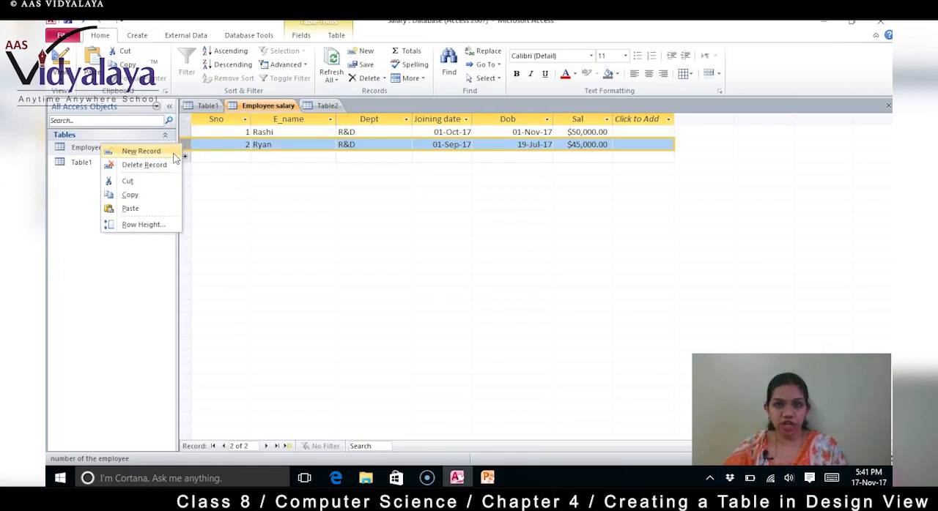
pyautogui.click(174, 153)
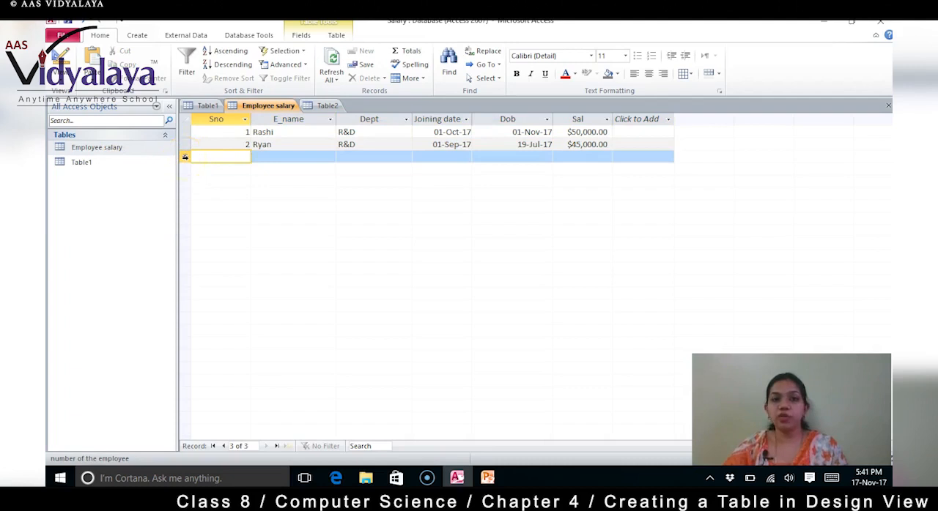
pyautogui.click(185, 156)
pyautogui.click(185, 146)
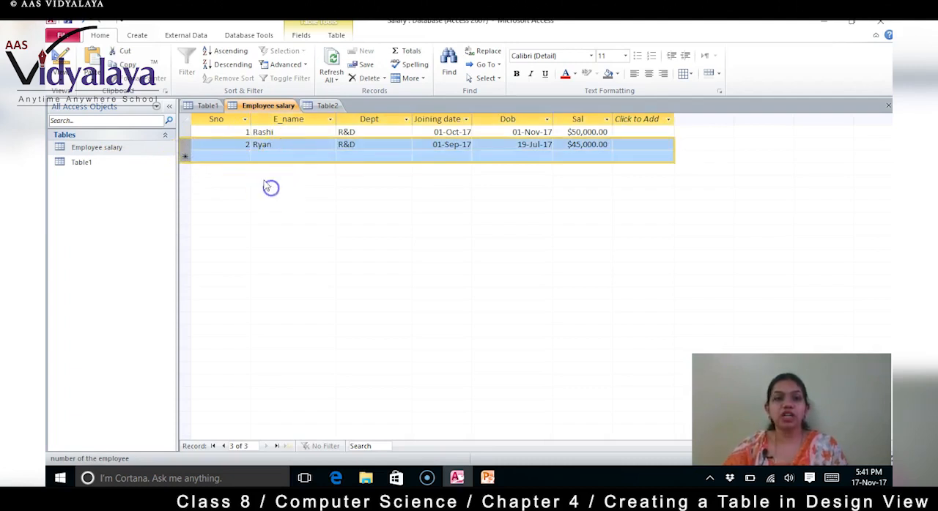
pyautogui.click(219, 143)
pyautogui.click(208, 159)
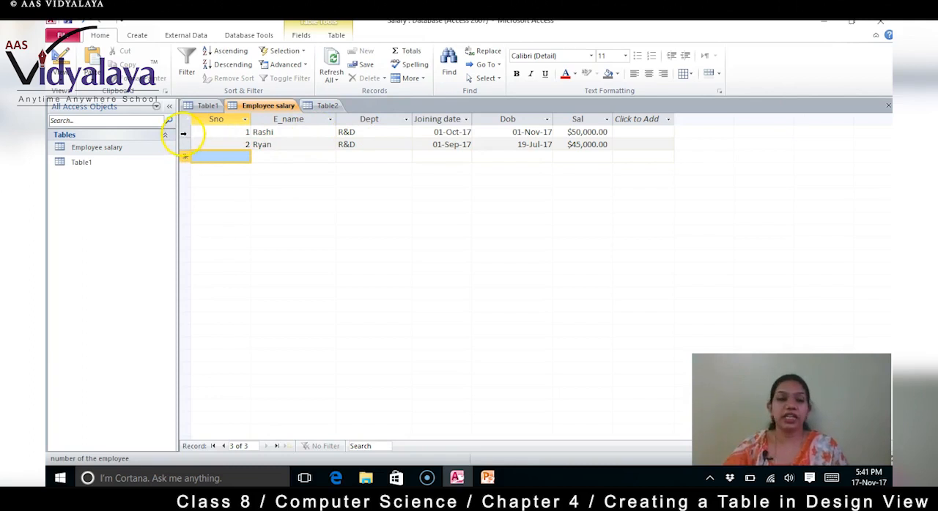
# Step: Start a new record from the first employee's row
pyautogui.rightClick(183, 133)
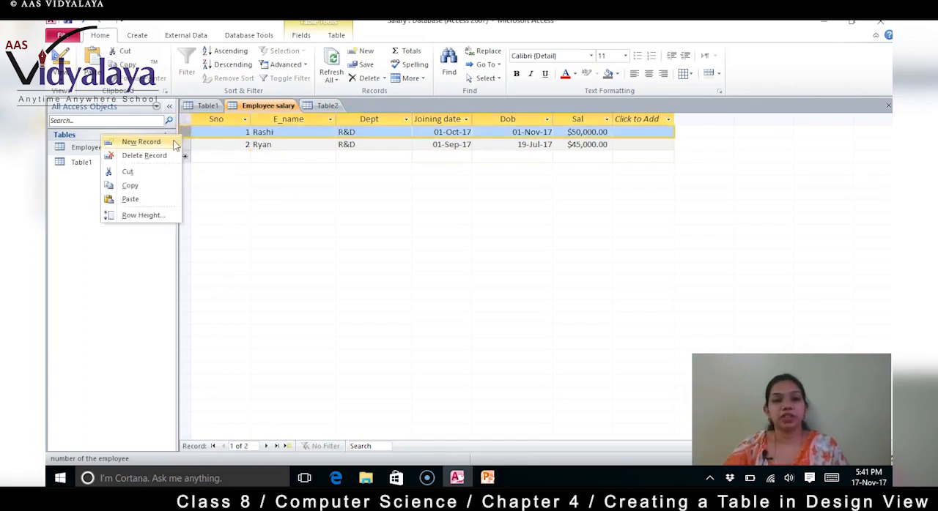
pyautogui.click(246, 191)
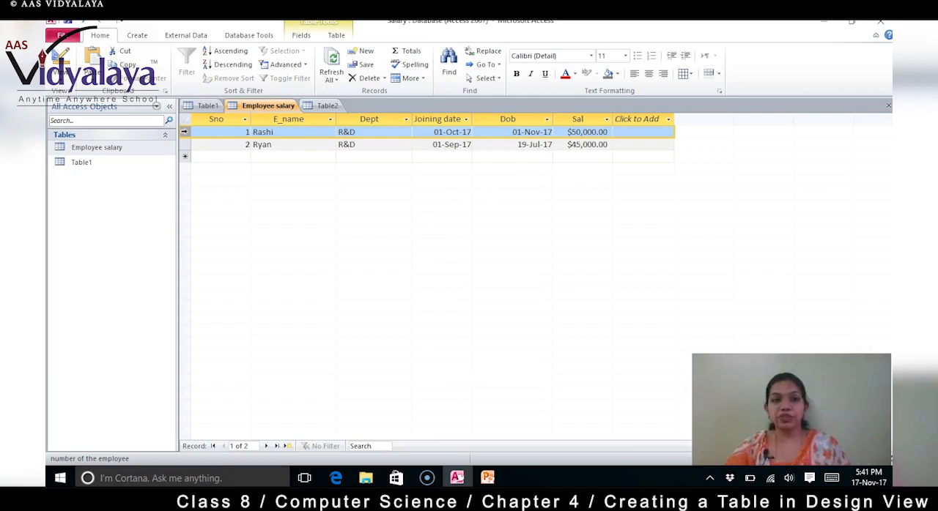
pyautogui.rightClick(184, 132)
pyautogui.click(175, 138)
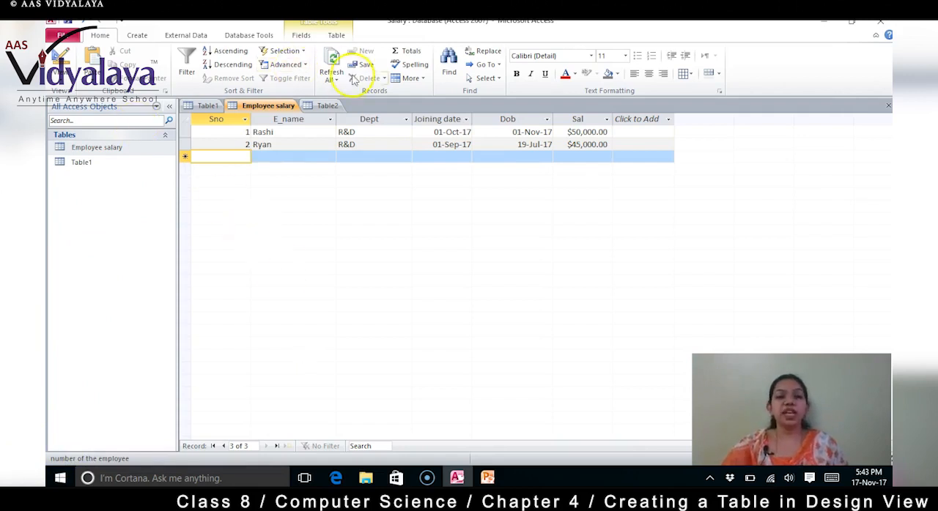
# Step: Set the field width of the E_name column to 19
pyautogui.click(307, 120)
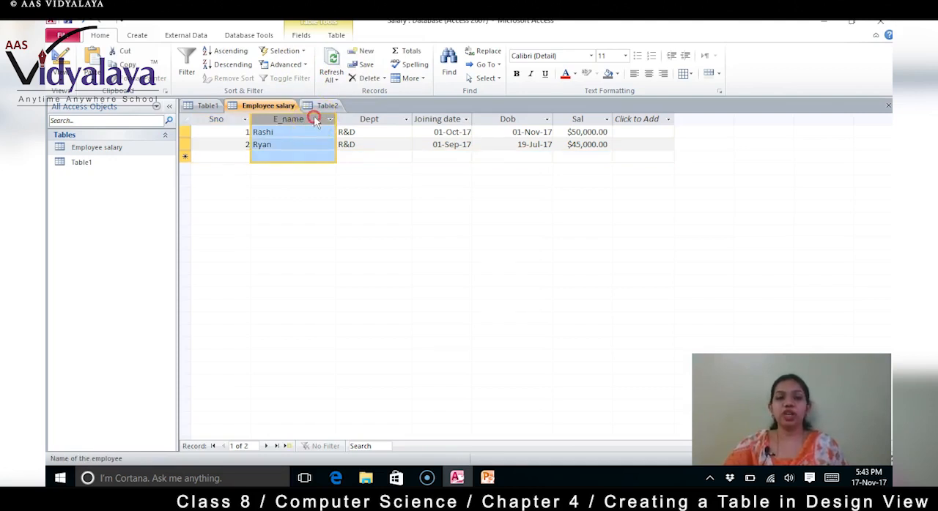
pyautogui.rightClick(314, 115)
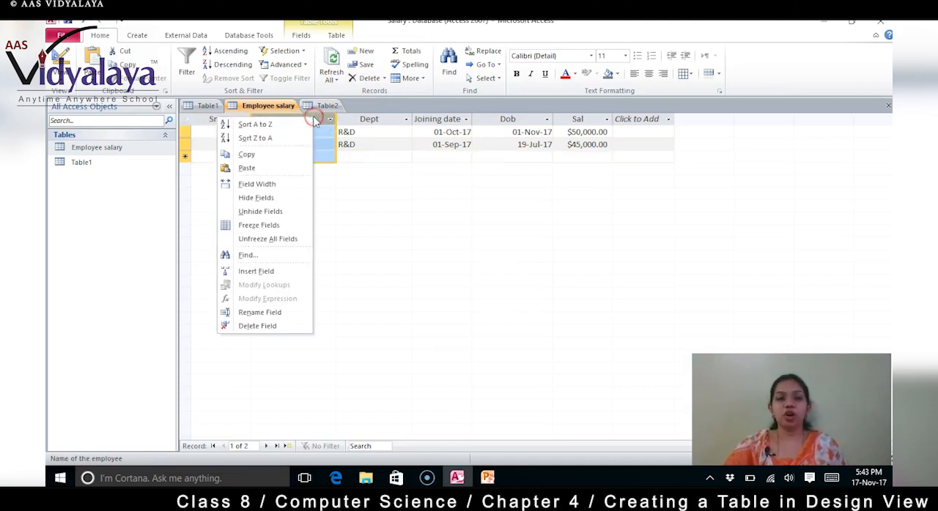
pyautogui.click(286, 187)
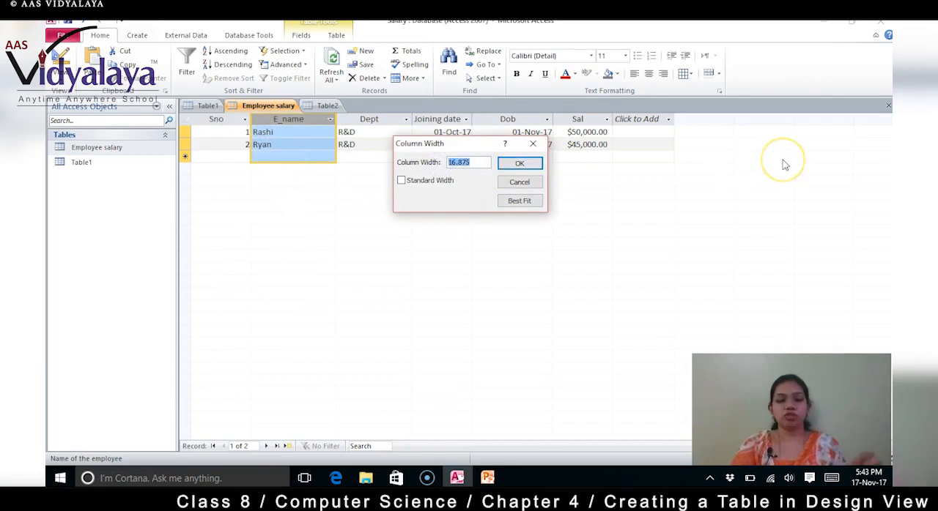
pyautogui.write('19')
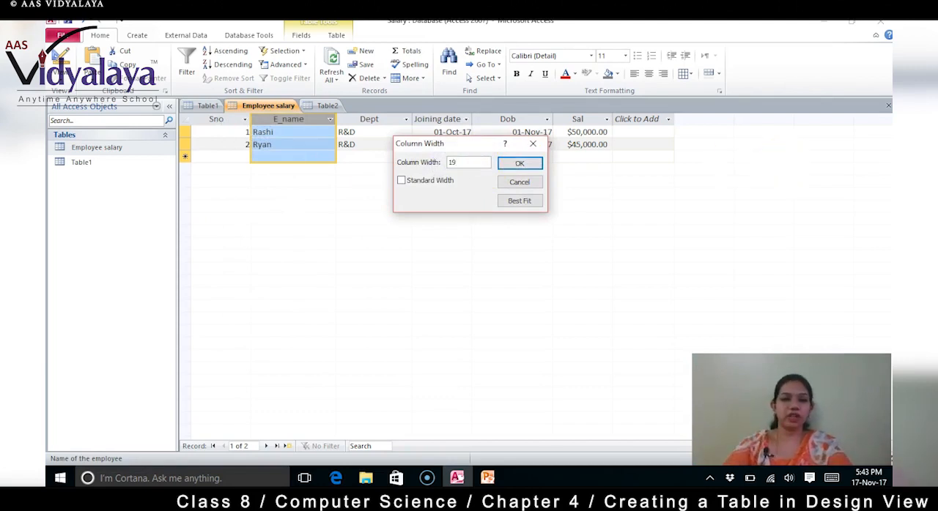
pyautogui.click(518, 164)
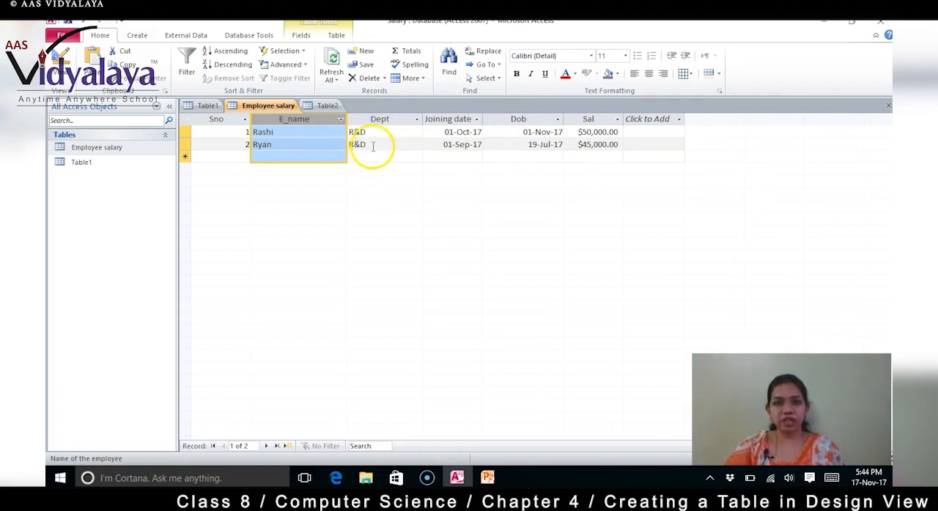
# Step: Set the field width of the Dept column to 10
pyautogui.rightClick(391, 120)
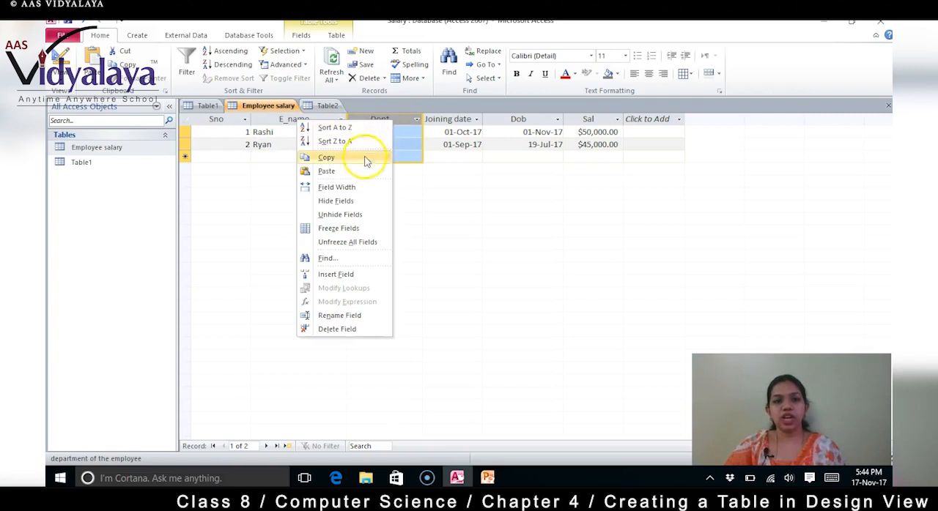
pyautogui.click(355, 188)
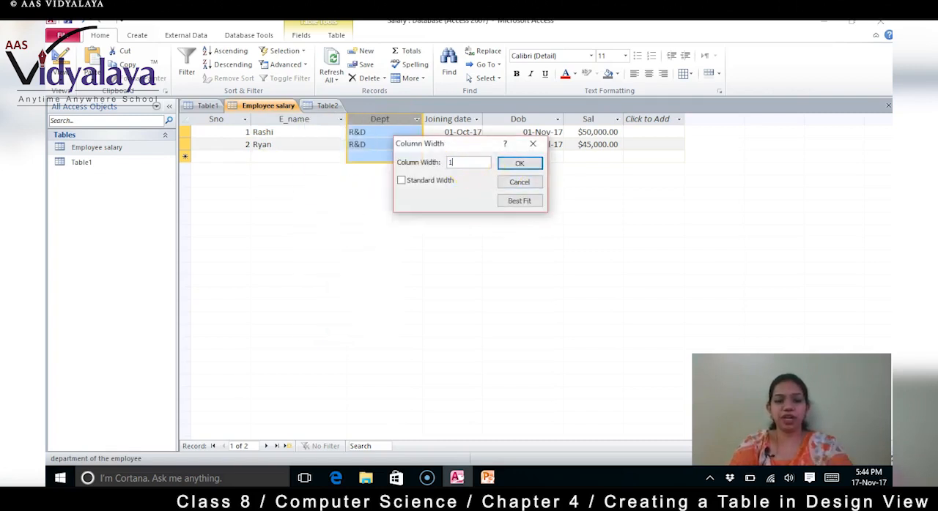
pyautogui.write('10')
pyautogui.click(526, 165)
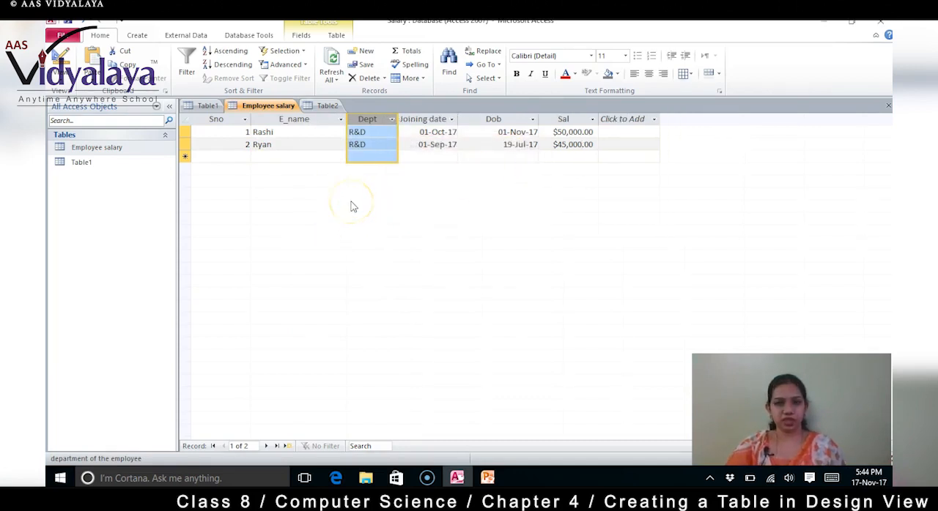
# Step: Widen the Joining date column, and narrow it again to just fit its heading
pyautogui.click(376, 145)
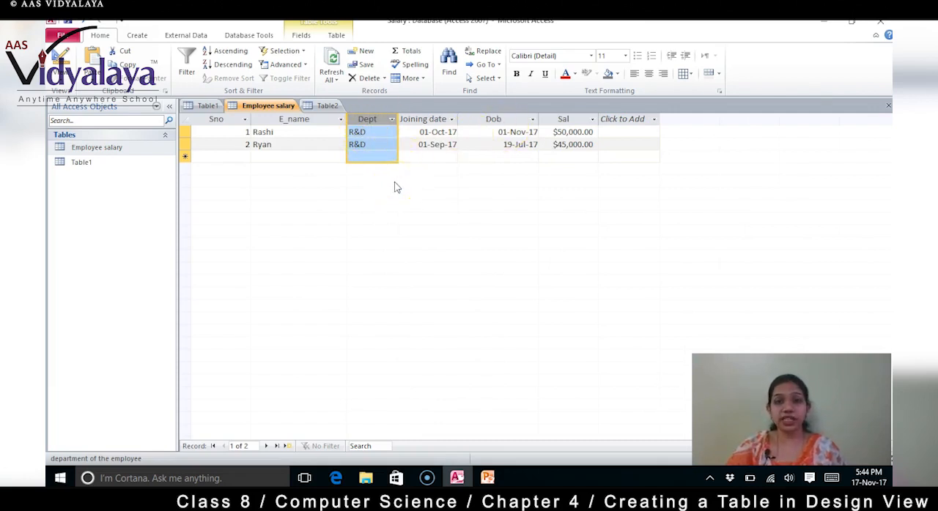
pyautogui.moveTo(457, 117); pyautogui.dragTo(501, 119)
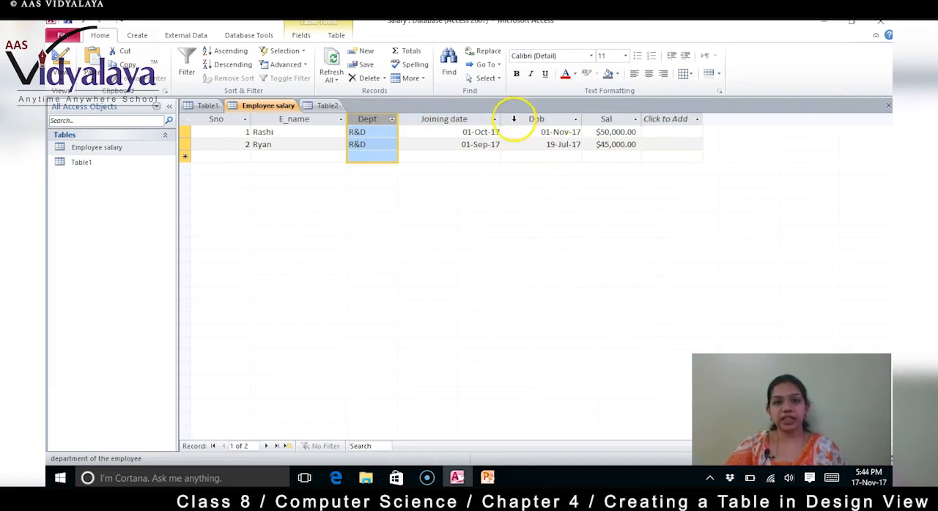
pyautogui.moveTo(501, 119); pyautogui.dragTo(460, 119)
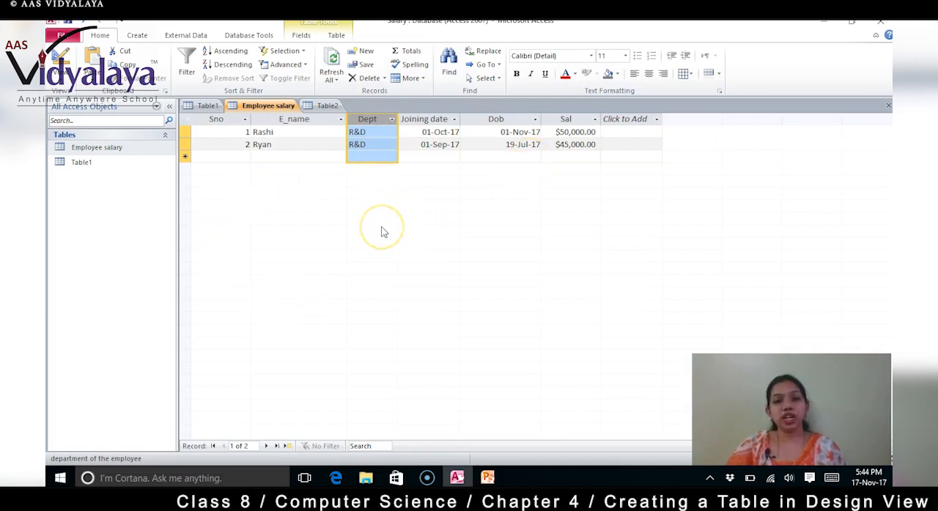
# Step: Hide the Dept and Joining date fields together
pyautogui.rightClick(368, 121)
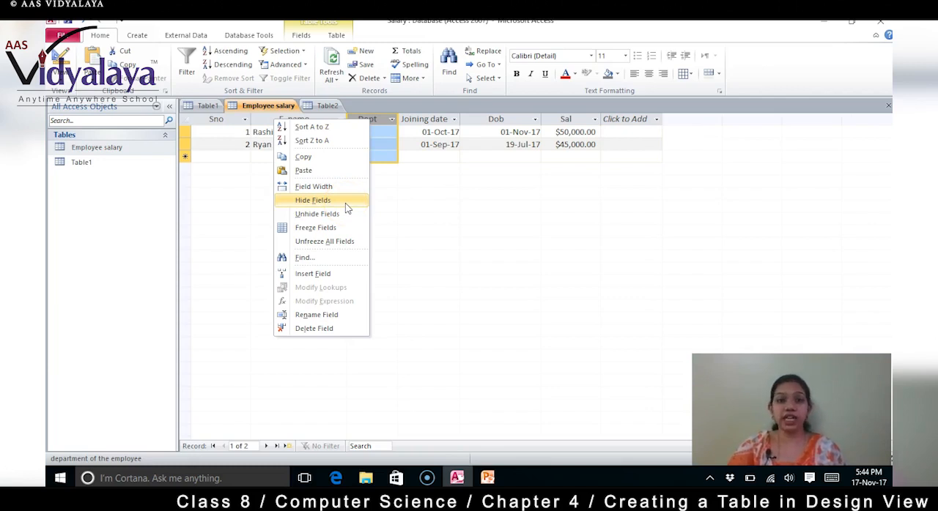
pyautogui.click(410, 208)
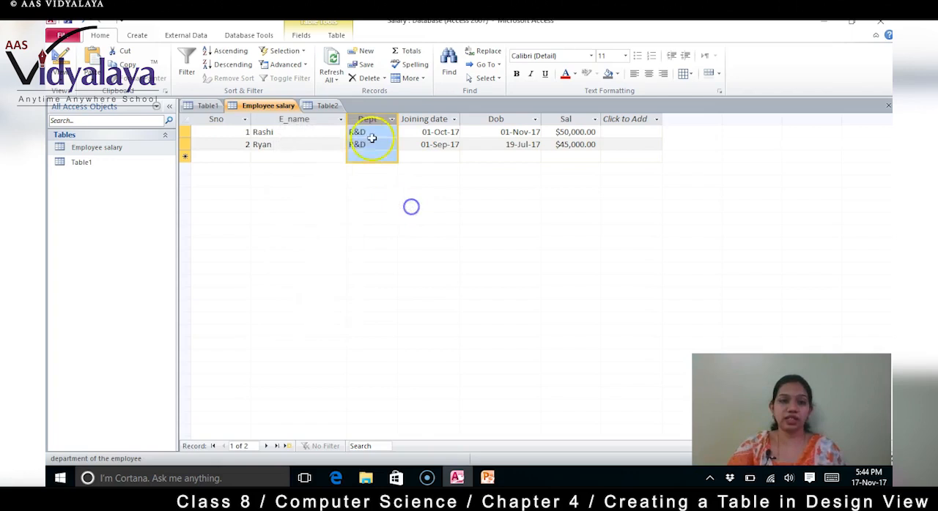
pyautogui.moveTo(381, 120); pyautogui.dragTo(442, 123)
pyautogui.click(383, 124)
pyautogui.keyDown('shift'); pyautogui.click(437, 120); pyautogui.keyUp('shift')
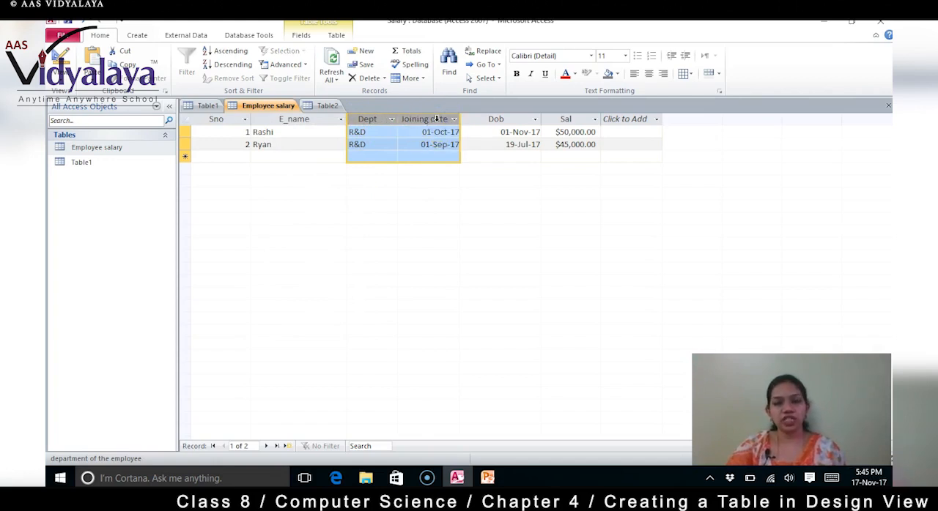
pyautogui.rightClick(437, 120)
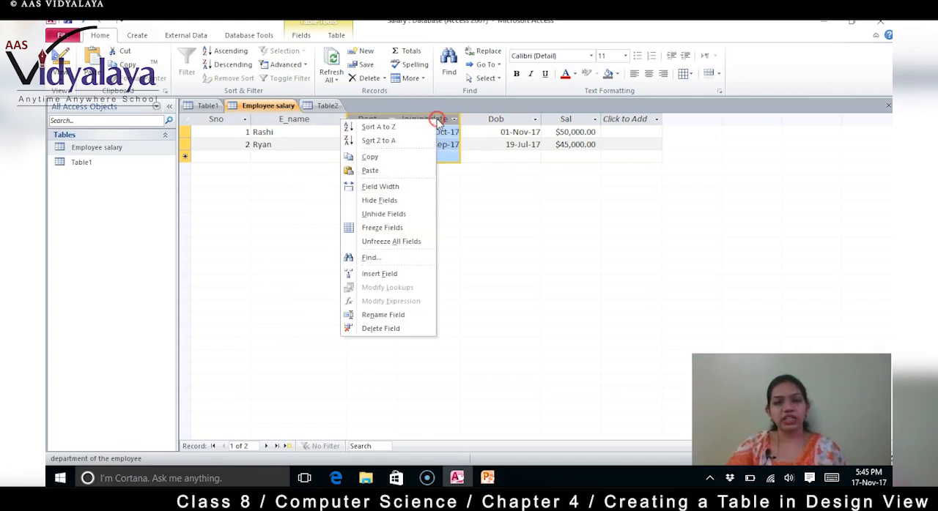
pyautogui.click(407, 201)
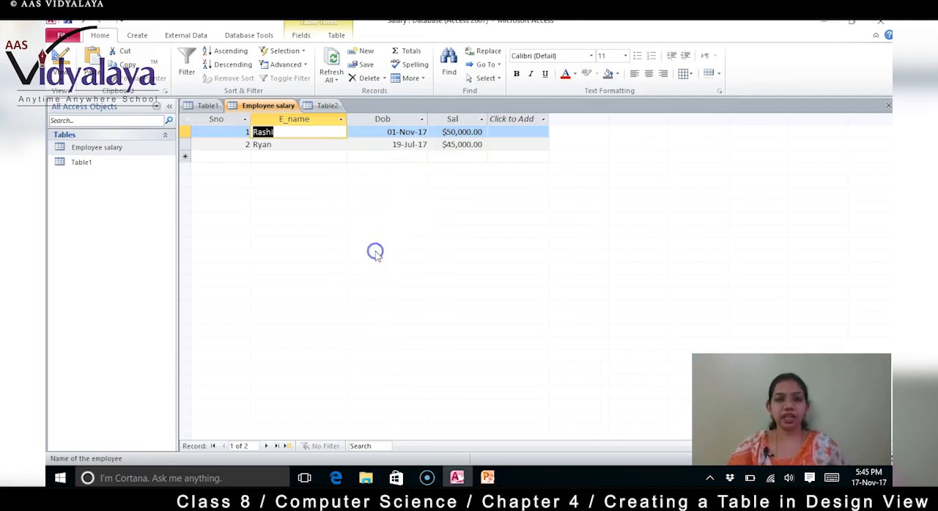
# Step: Unhide the Dept and Joining date columns
pyautogui.click(565, 239)
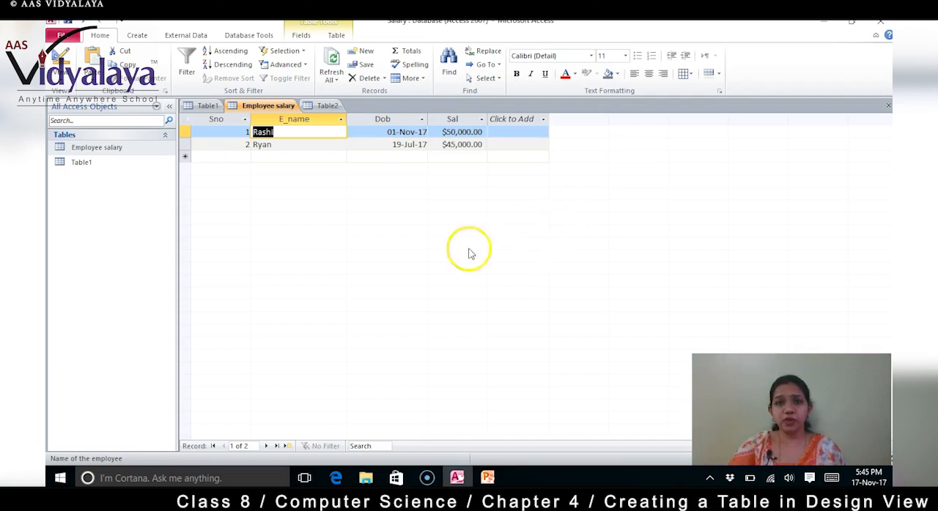
pyautogui.click(382, 119)
pyautogui.rightClick(382, 119)
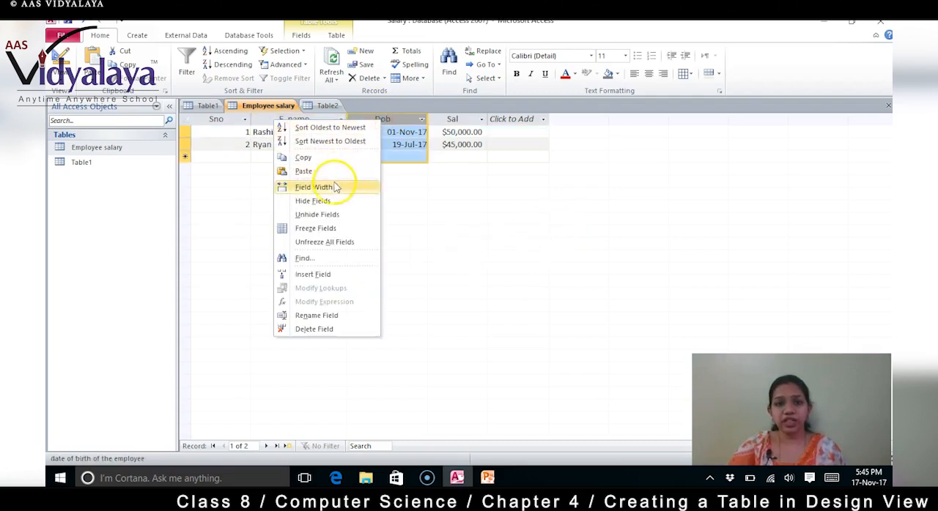
pyautogui.click(331, 214)
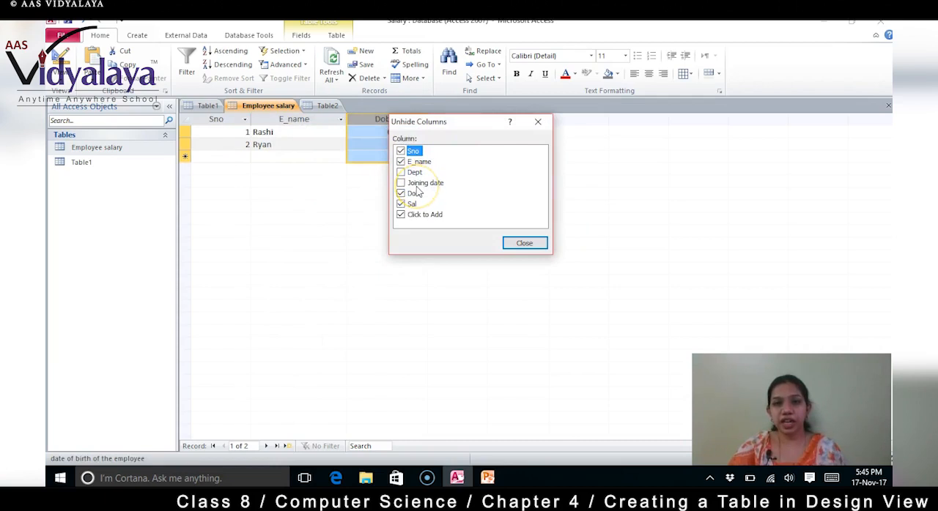
pyautogui.click(401, 172)
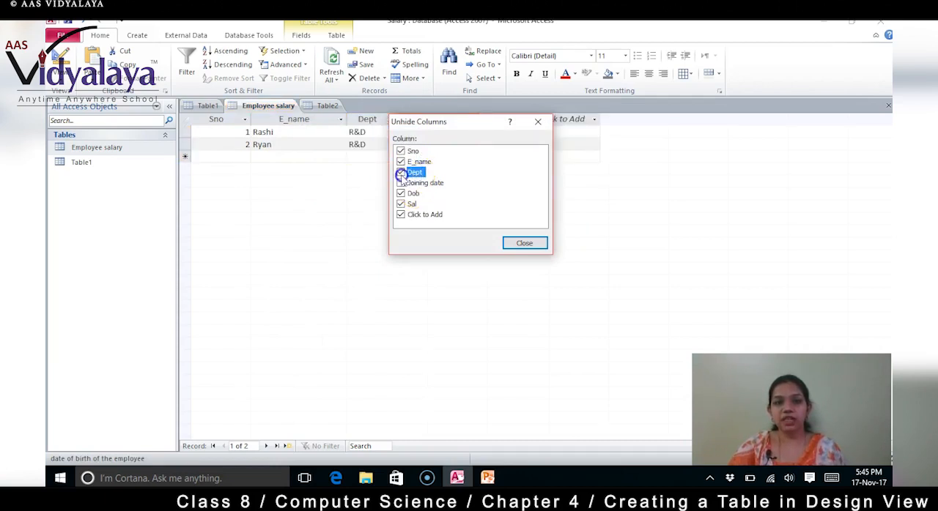
pyautogui.click(400, 184)
pyautogui.click(524, 242)
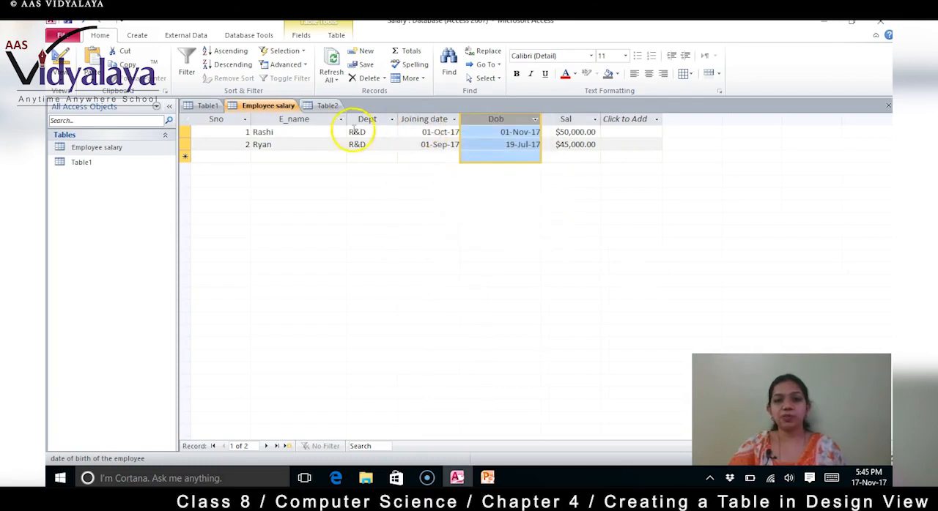
# Step: Freeze the Joining date field and select the Sno and E_name columns together
pyautogui.click(431, 120)
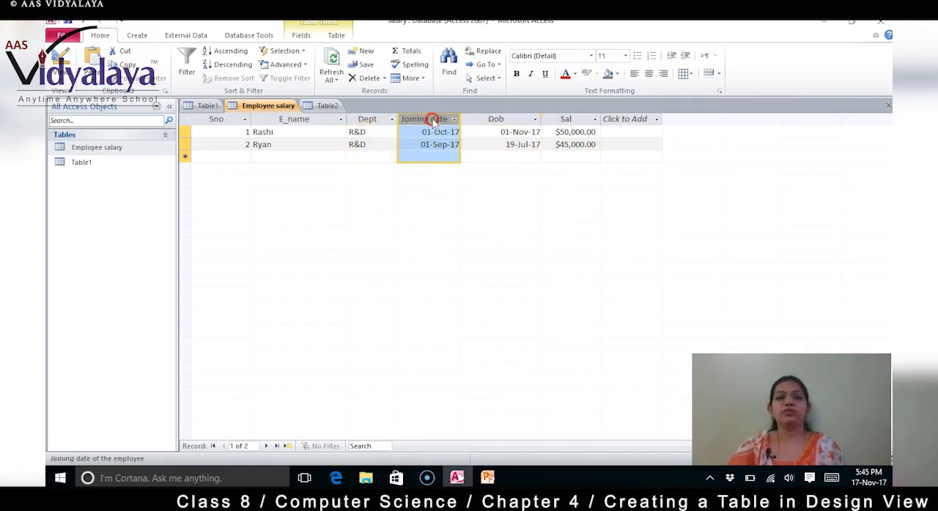
pyautogui.rightClick(433, 122)
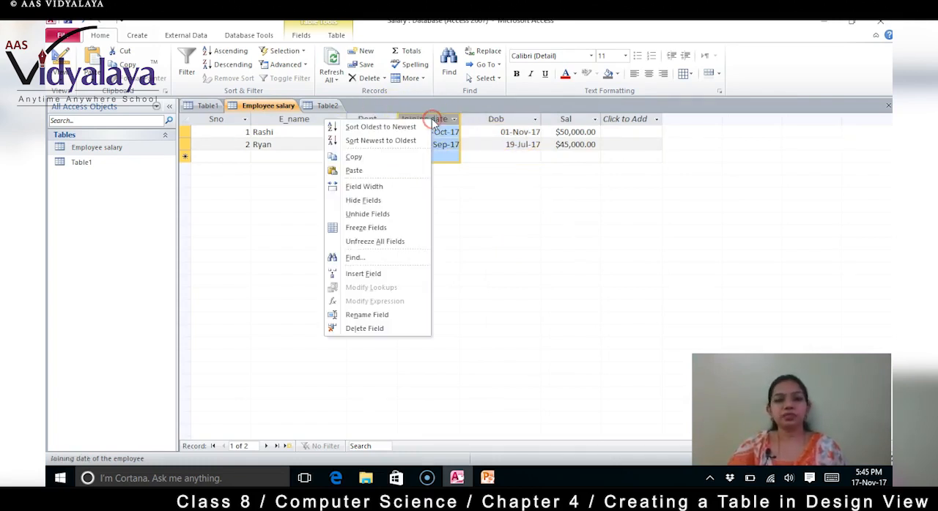
pyautogui.click(387, 230)
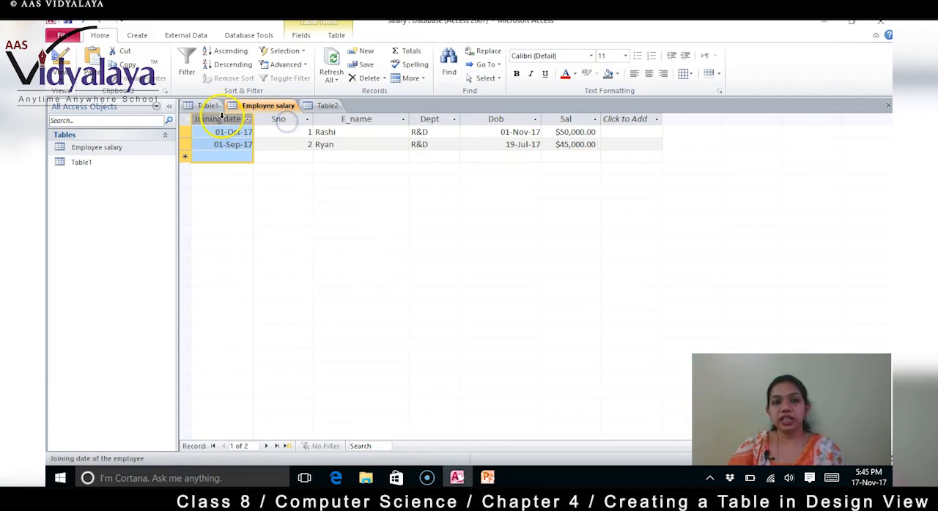
pyautogui.click(282, 117)
pyautogui.moveTo(278, 116)
pyautogui.mouseDown()
pyautogui.moveTo(358, 120)
pyautogui.moveTo(283, 126)
pyautogui.mouseUp()
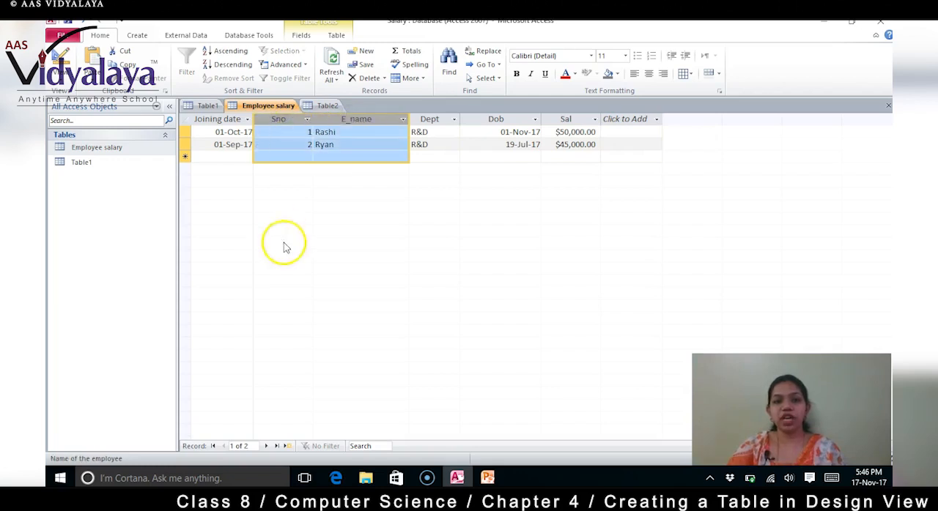
# Step: Unfreeze all fields and move the Joining date column back between Dept and Dob
pyautogui.click(221, 133)
pyautogui.click(219, 120)
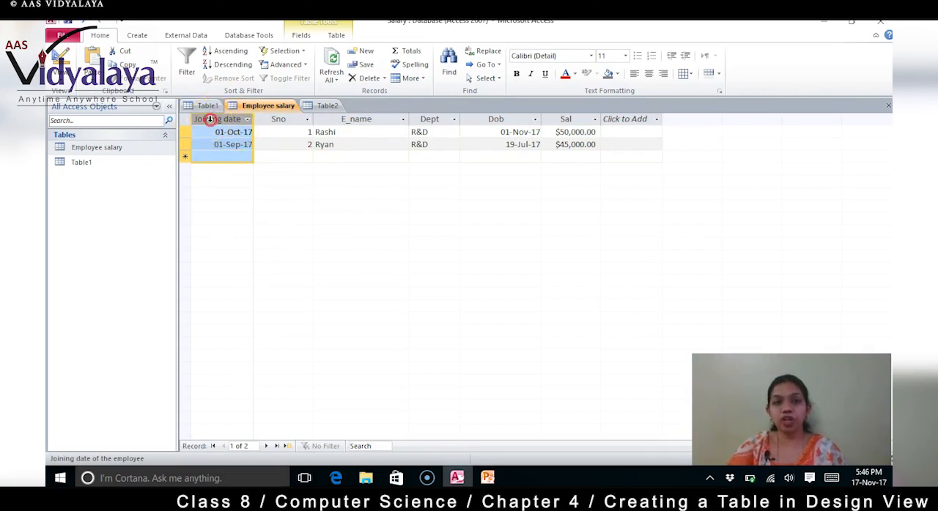
pyautogui.rightClick(209, 119)
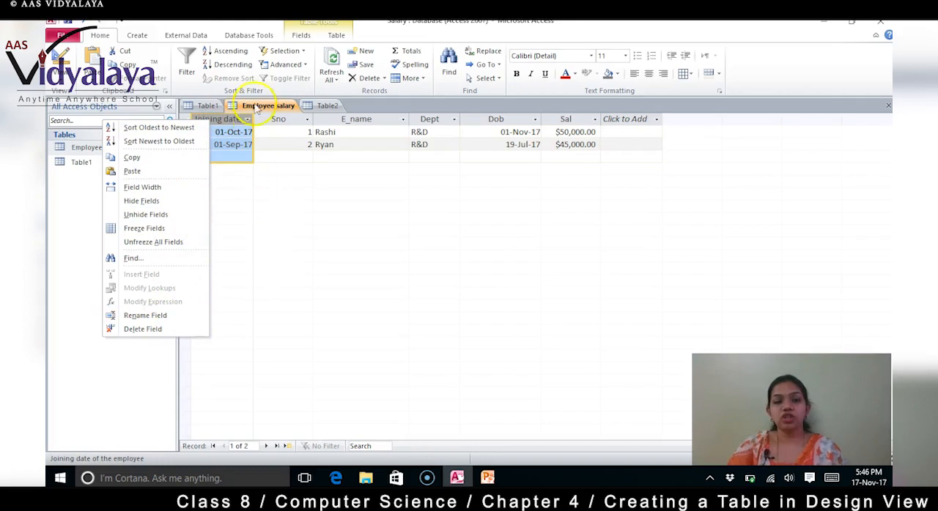
pyautogui.click(235, 130)
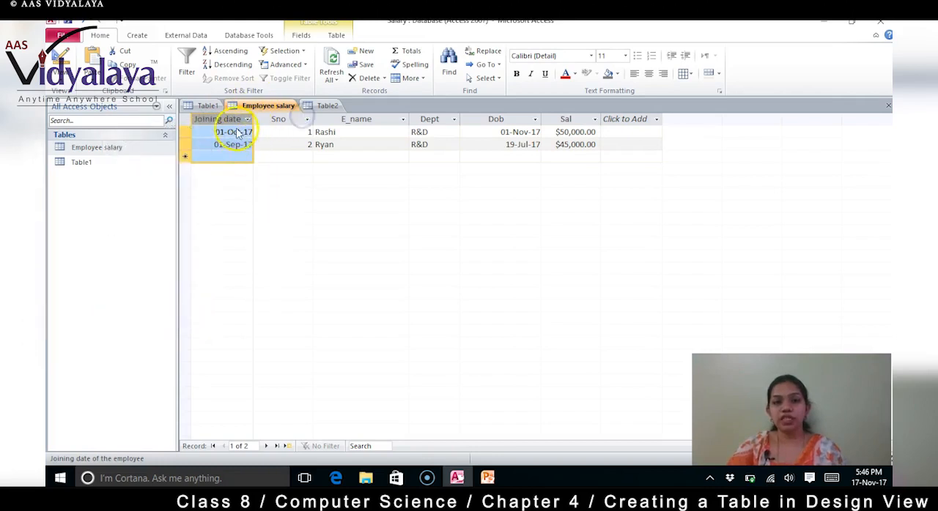
pyautogui.rightClick(232, 121)
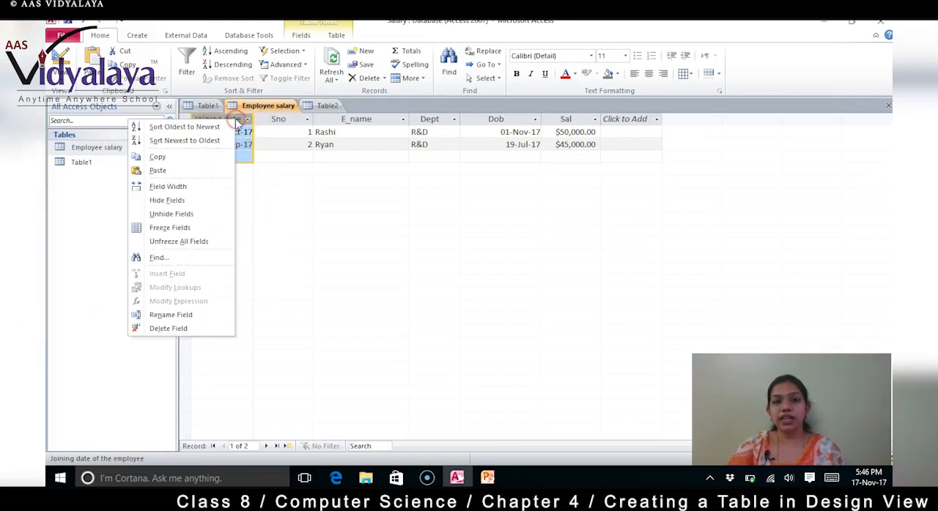
pyautogui.click(278, 218)
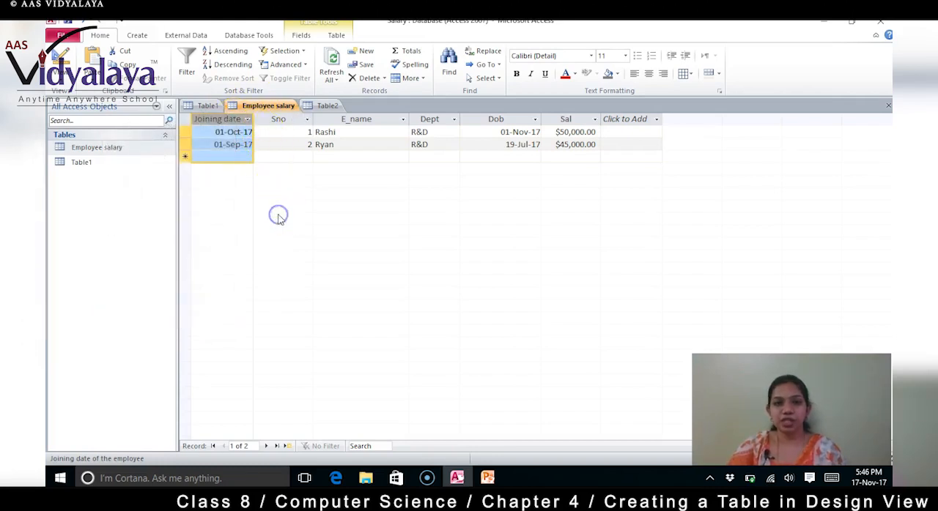
pyautogui.rightClick(235, 118)
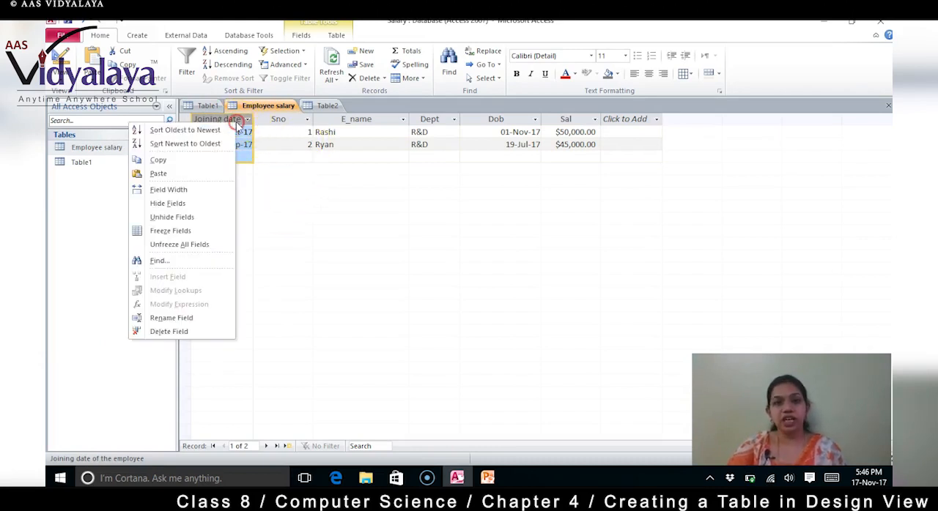
pyautogui.click(188, 244)
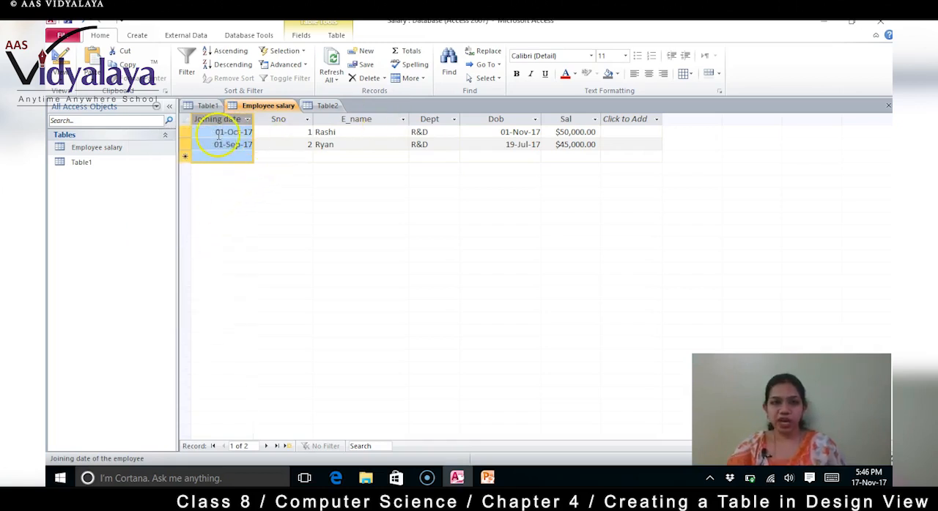
pyautogui.moveTo(226, 118); pyautogui.dragTo(473, 115)
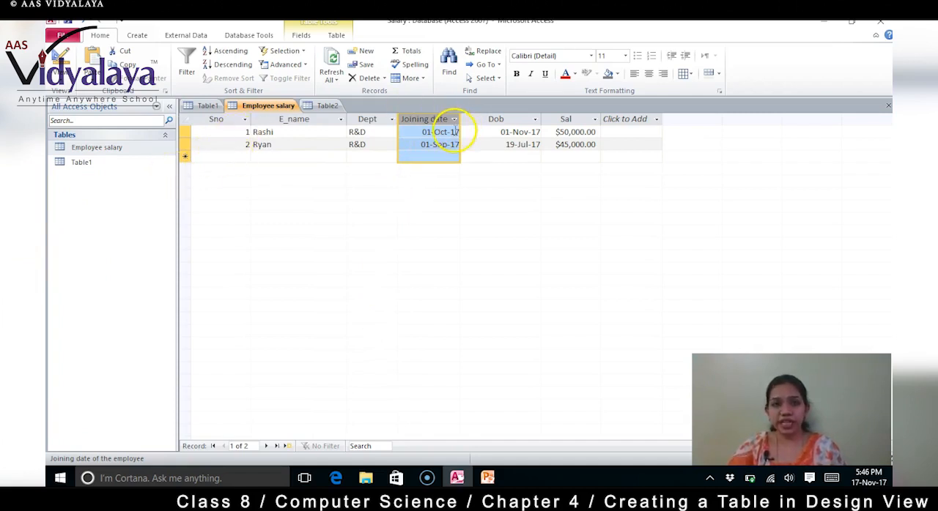
# Step: Move the E_name column to just after Joining date, and return it to its place after Sno
pyautogui.click(306, 119)
pyautogui.moveTo(300, 116); pyautogui.dragTo(472, 115)
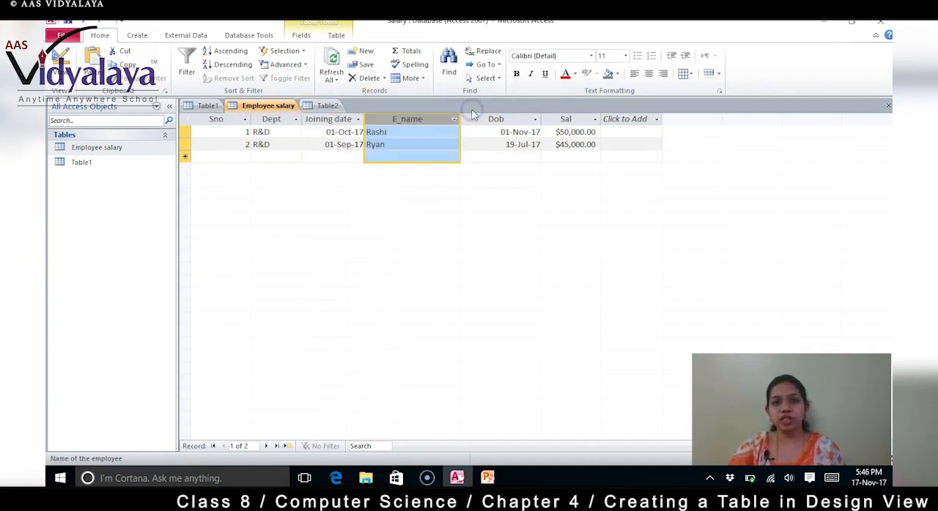
pyautogui.moveTo(387, 115); pyautogui.dragTo(284, 125)
# Step: Freeze the E_name field
pyautogui.rightClick(290, 121)
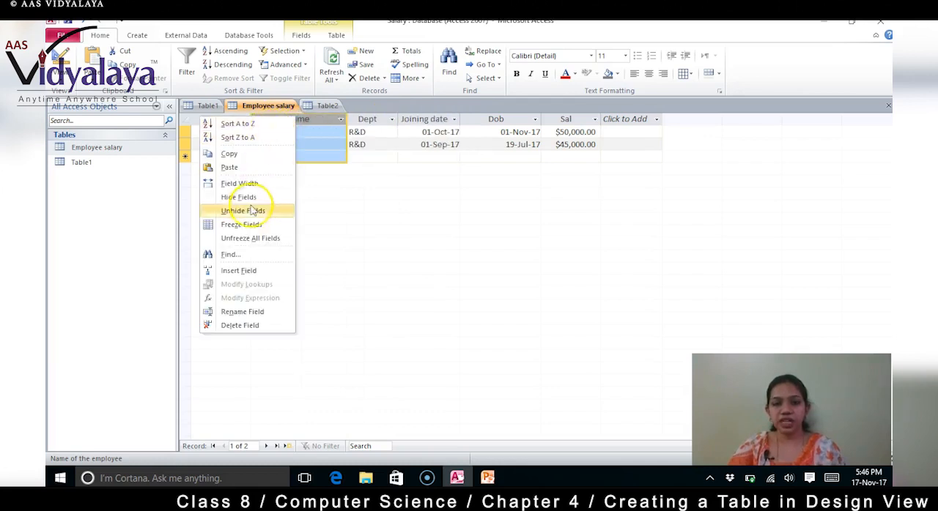
pyautogui.click(251, 228)
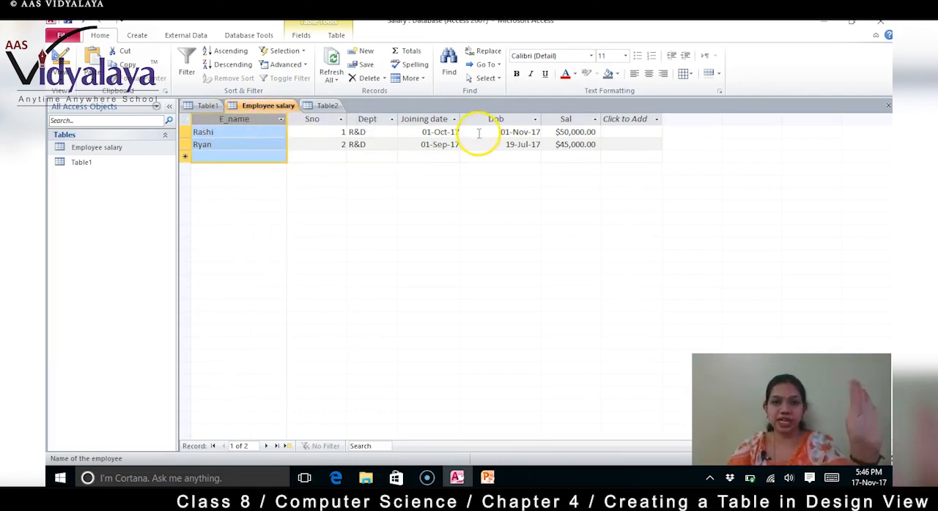
# Step: Unfreeze all fields and move the E_name column back between Sno and Dept
pyautogui.rightClick(230, 119)
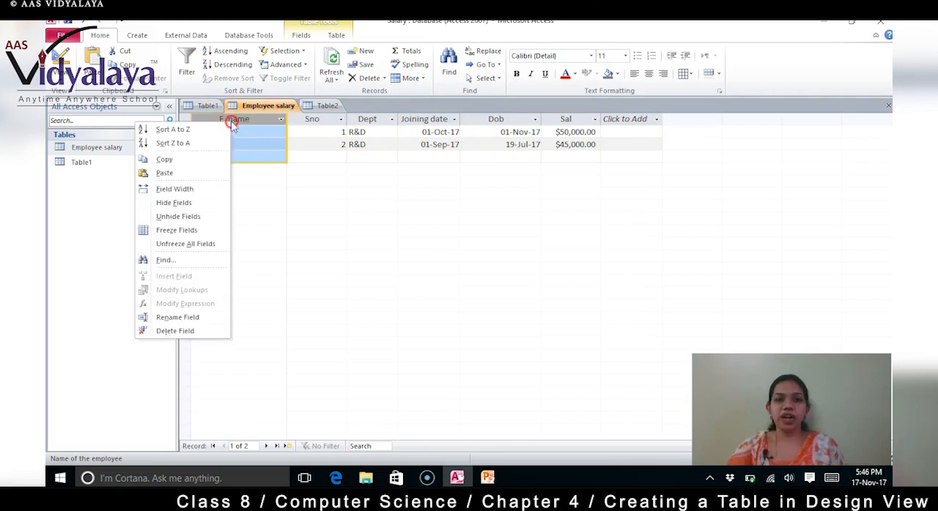
pyautogui.click(186, 244)
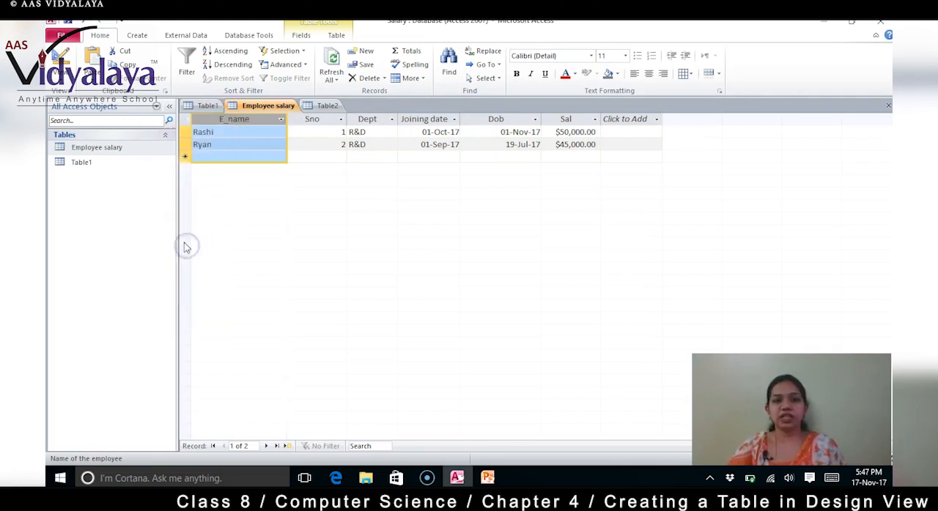
pyautogui.moveTo(257, 119); pyautogui.dragTo(356, 115)
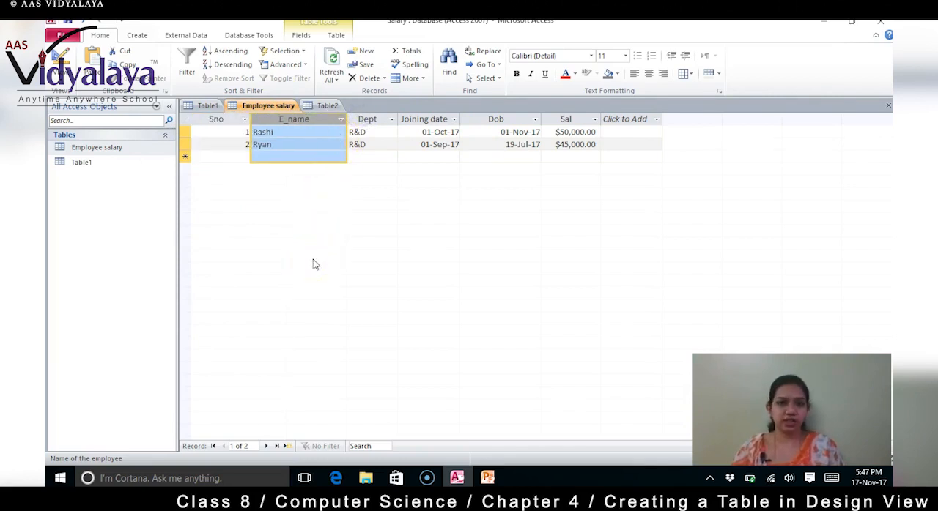
# Step: Add a third record with Sno 3, the employee's name, department AB and joining date 18-Nov-17
pyautogui.click(230, 155)
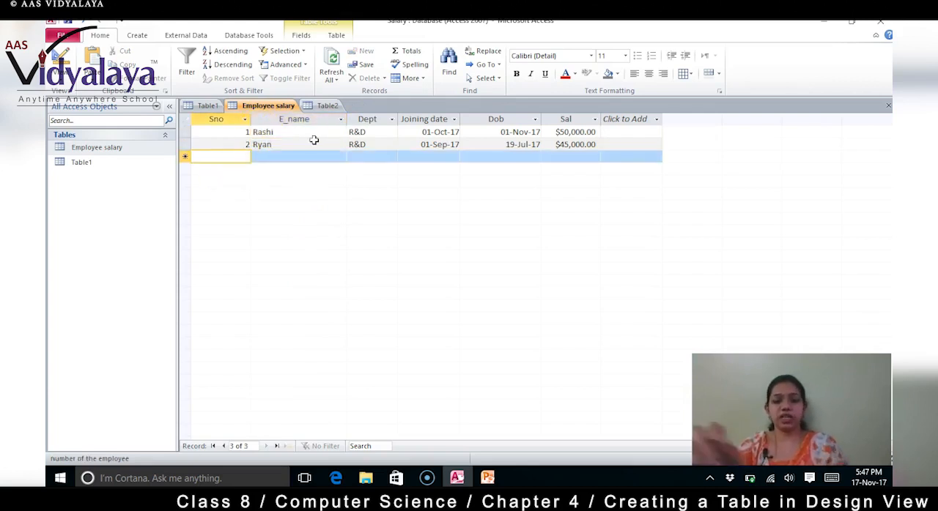
pyautogui.write('3')
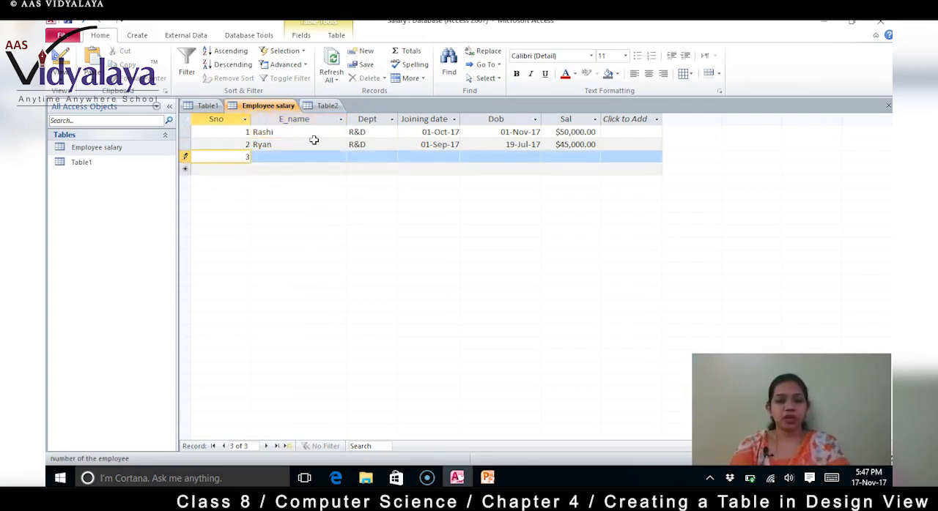
pyautogui.press('Tab')
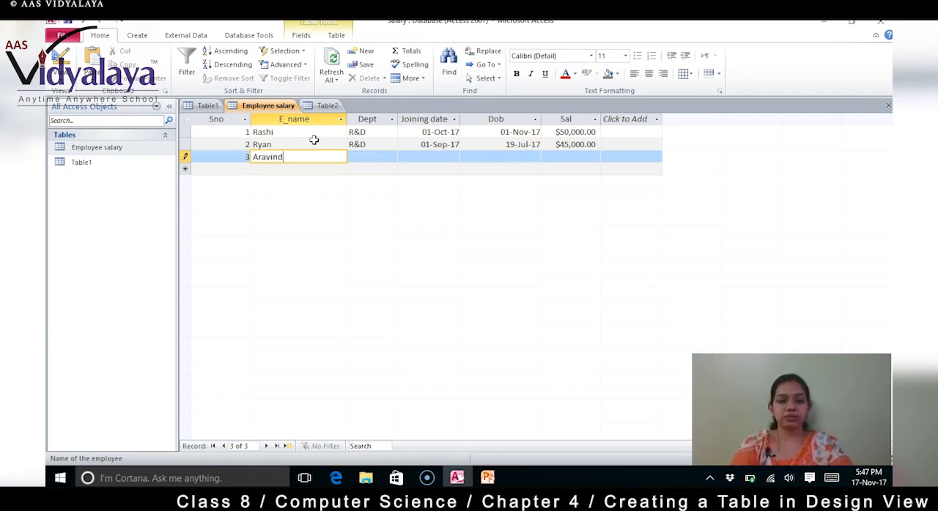
pyautogui.write('Aravind')
pyautogui.press('Tab')
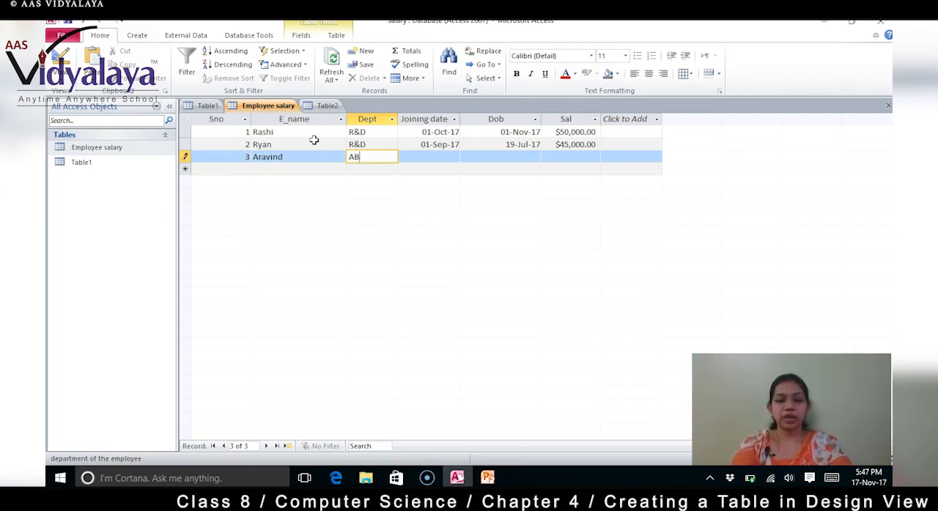
pyautogui.press('Tab')
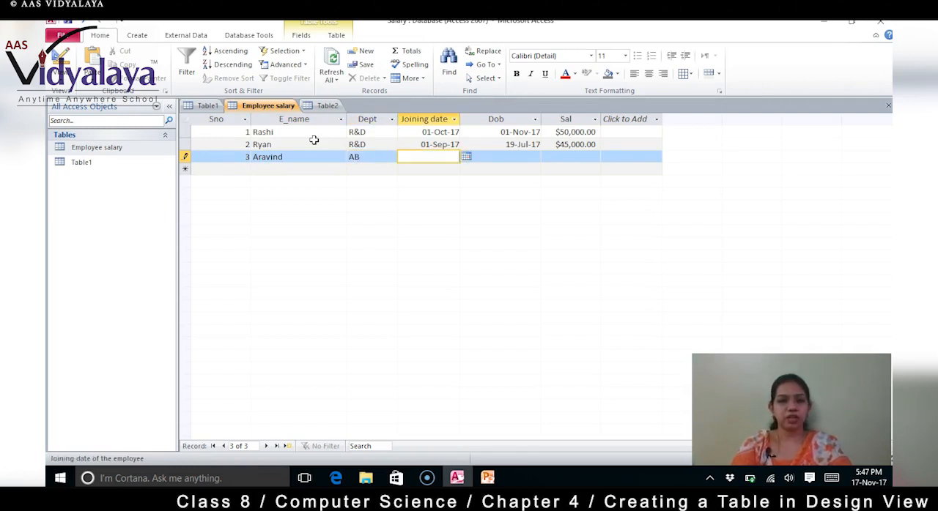
pyautogui.click(466, 157)
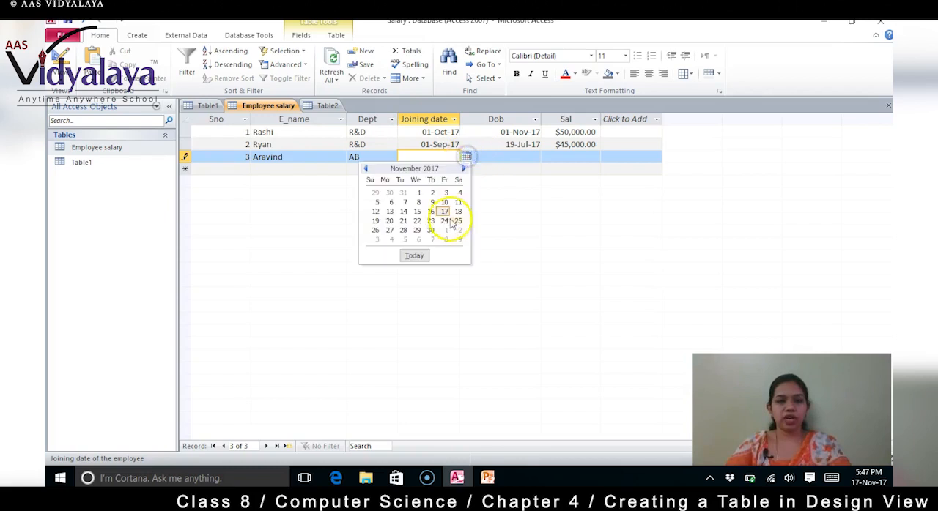
pyautogui.click(458, 213)
# Step: Pick the third employee's date of birth in the Dob calendar and complete the record with a salary of 30000
pyautogui.click(521, 156)
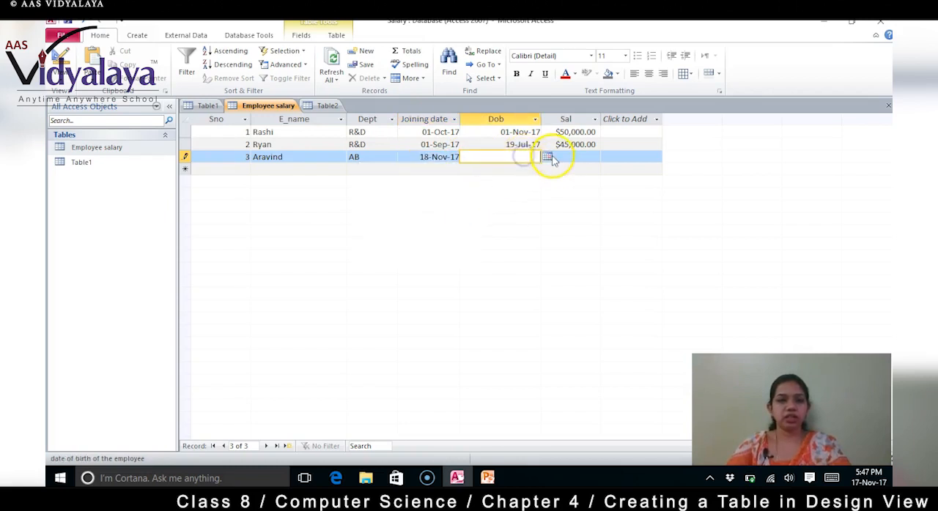
pyautogui.click(549, 156)
pyautogui.click(447, 171)
pyautogui.click(448, 171)
pyautogui.click(448, 170)
pyautogui.click(447, 171)
pyautogui.click(448, 171)
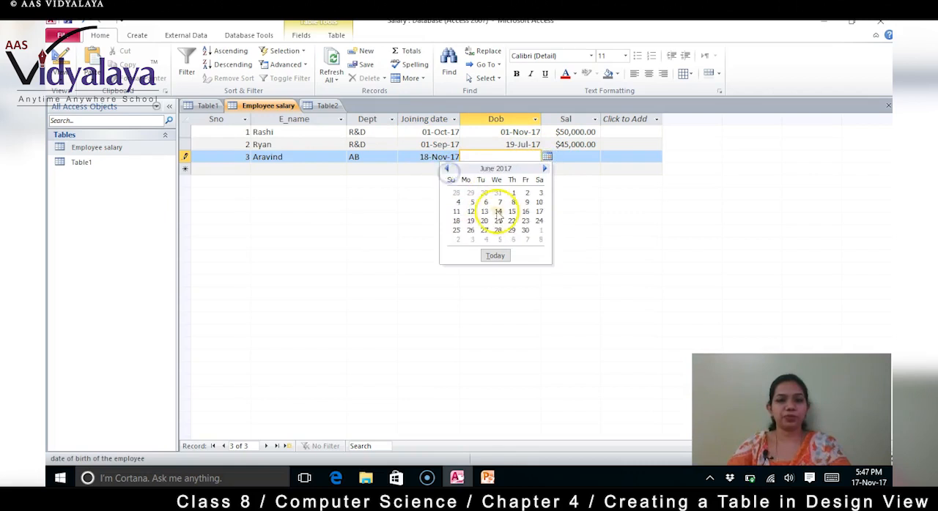
pyautogui.click(498, 220)
pyautogui.click(587, 157)
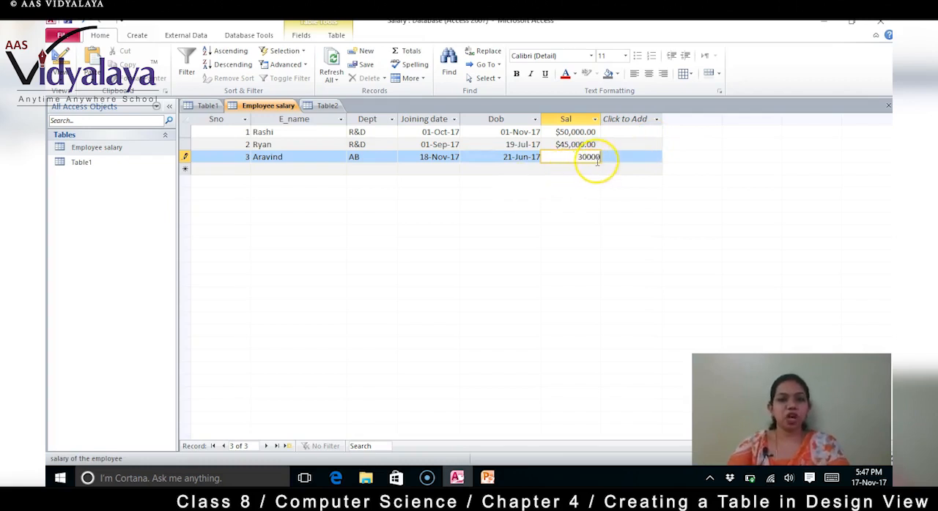
pyautogui.press('Tab')
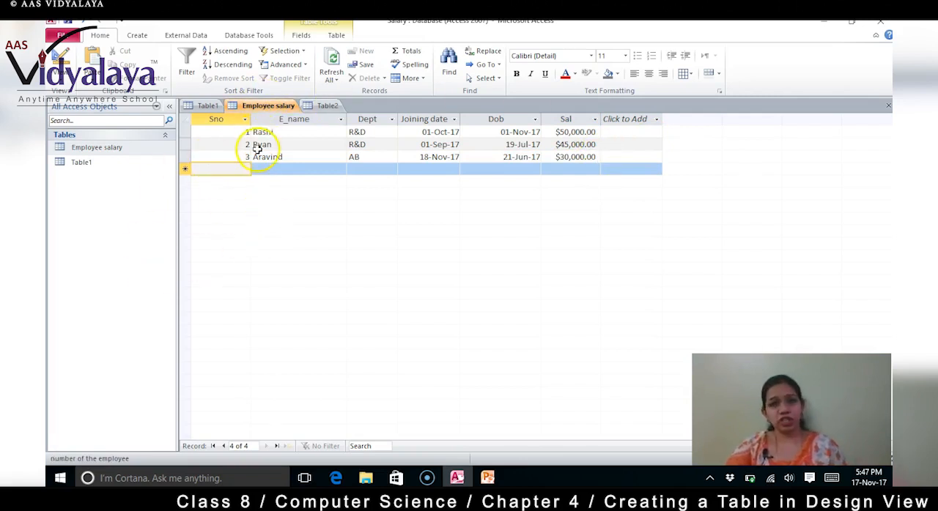
# Step: Sort the Employee salary records by E_name from A to Z
pyautogui.click(290, 119)
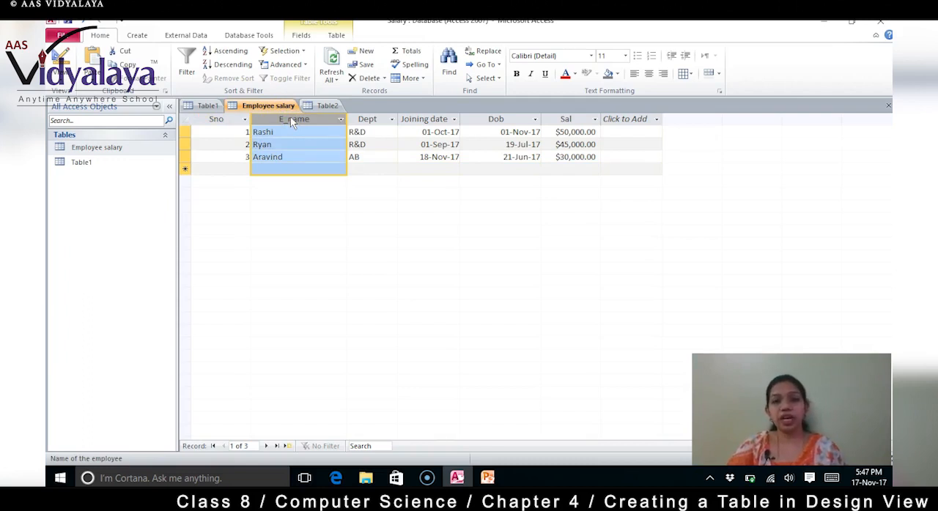
pyautogui.rightClick(290, 120)
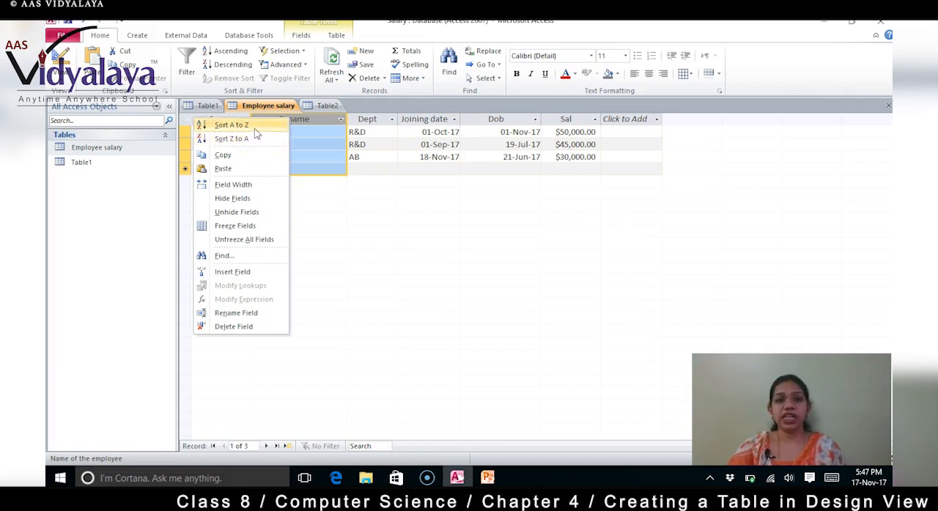
pyautogui.click(255, 127)
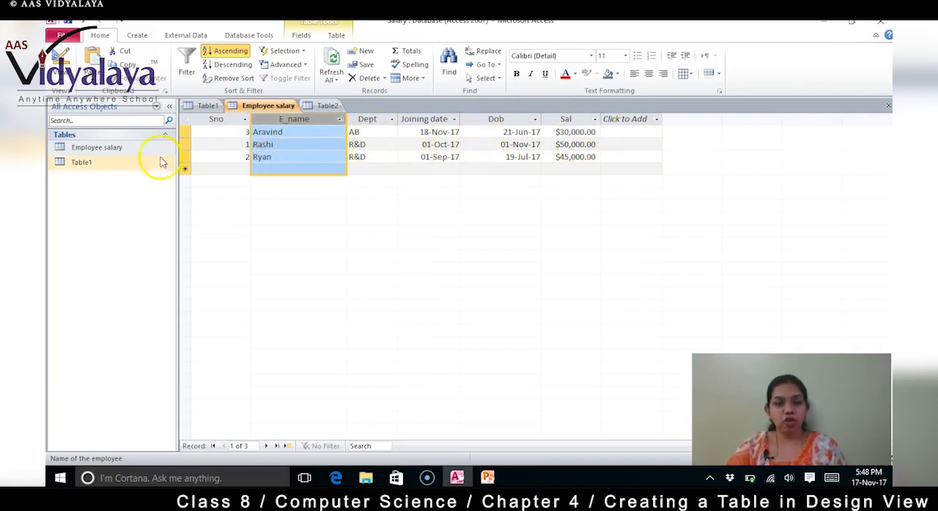
# Step: Sort the Employee salary records by Dept from Z to A
pyautogui.click(381, 120)
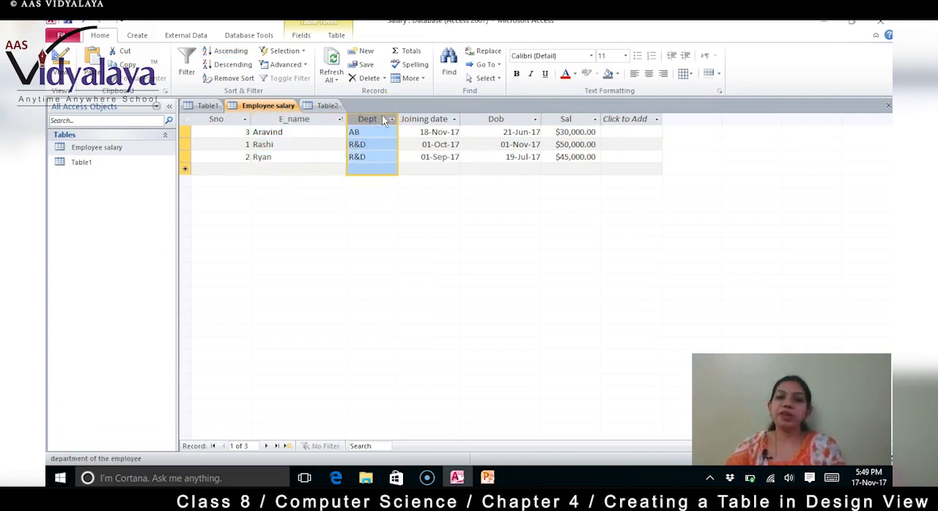
pyautogui.rightClick(382, 119)
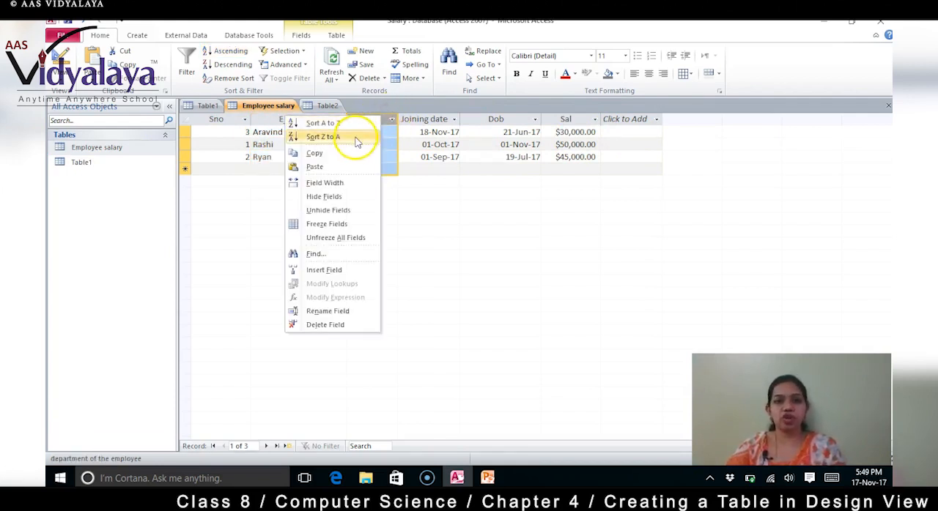
pyautogui.click(355, 138)
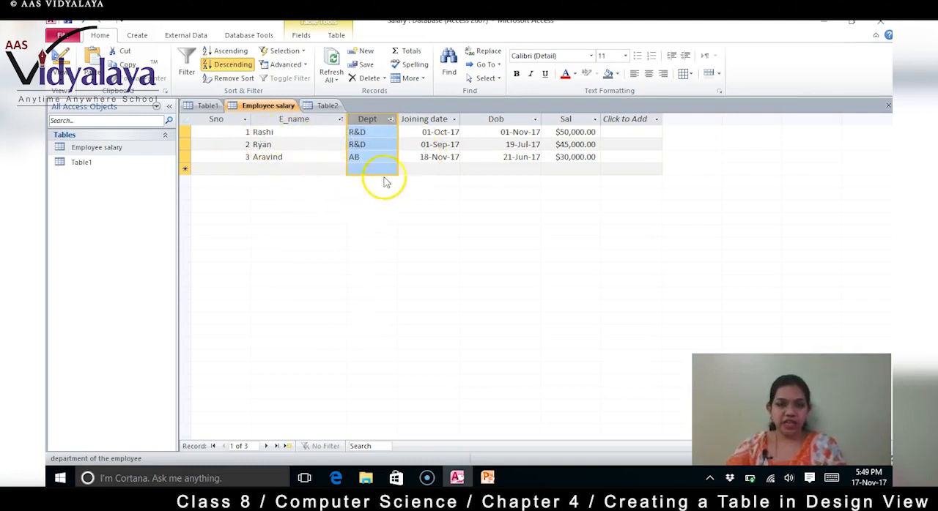
# Step: Sort the Employee salary records by Sno from largest to smallest
pyautogui.click(221, 118)
pyautogui.rightClick(223, 117)
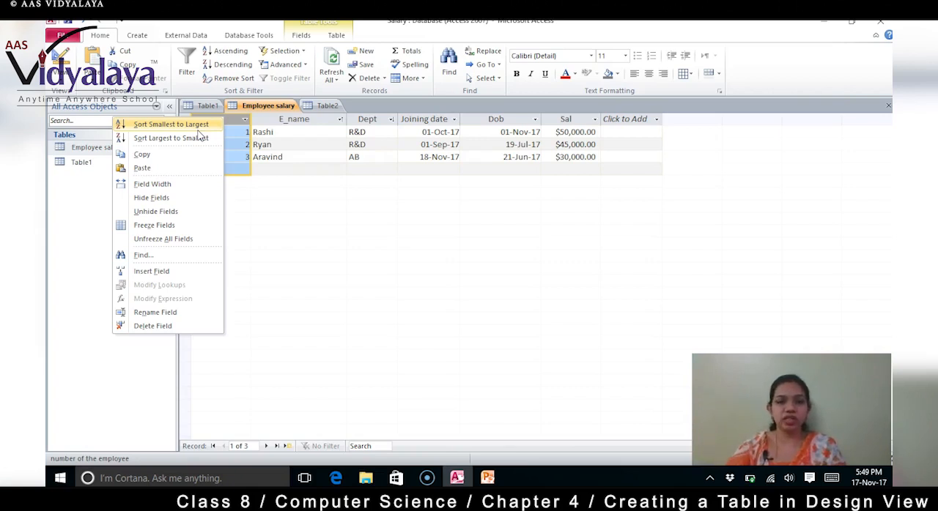
pyautogui.click(194, 138)
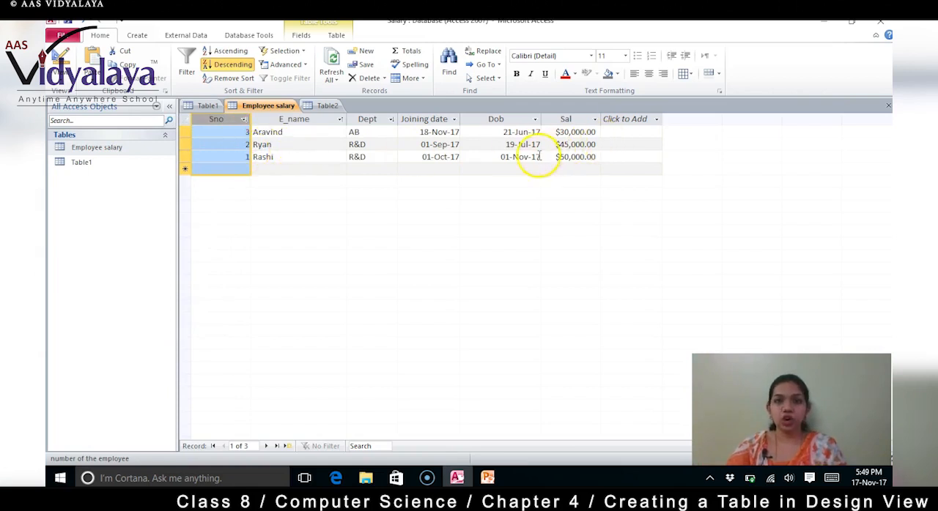
# Step: Sort the Employee salary records by Dob from oldest to newest and deselect the column
pyautogui.click(505, 118)
pyautogui.rightClick(505, 119)
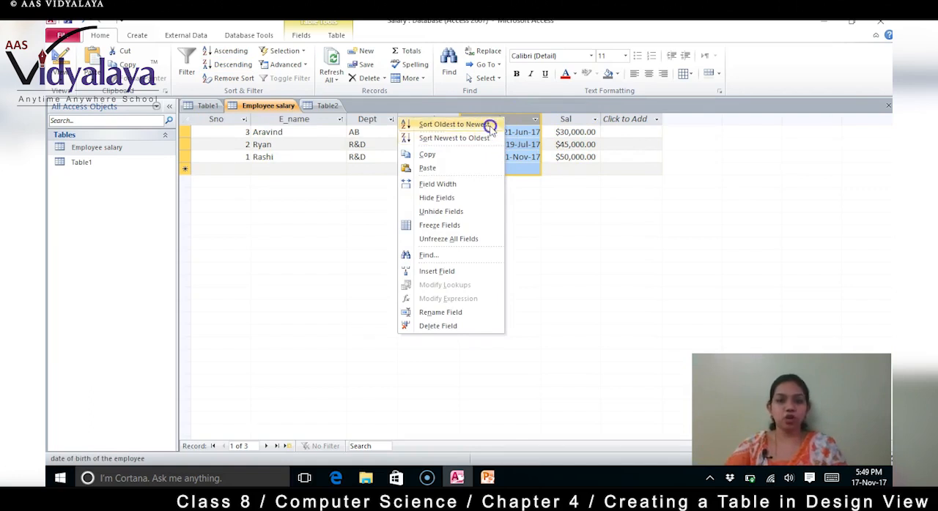
pyautogui.click(489, 126)
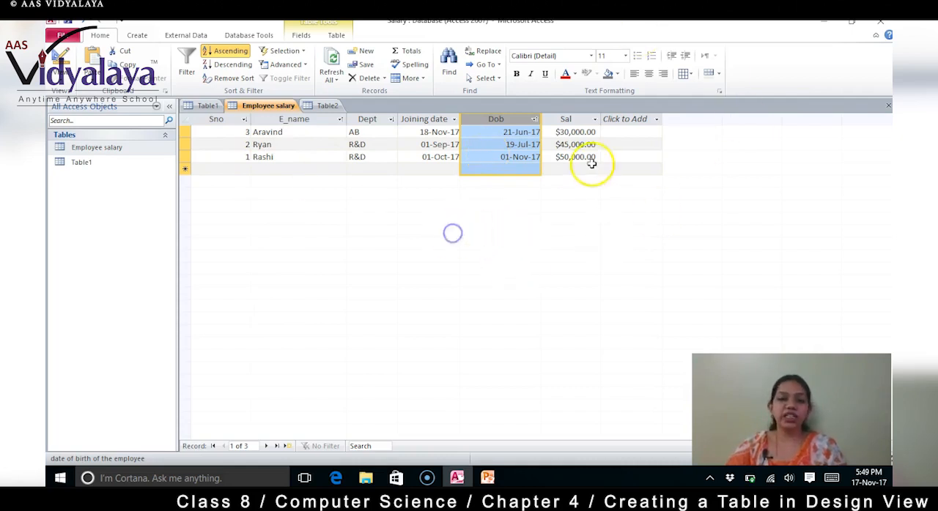
pyautogui.click(630, 144)
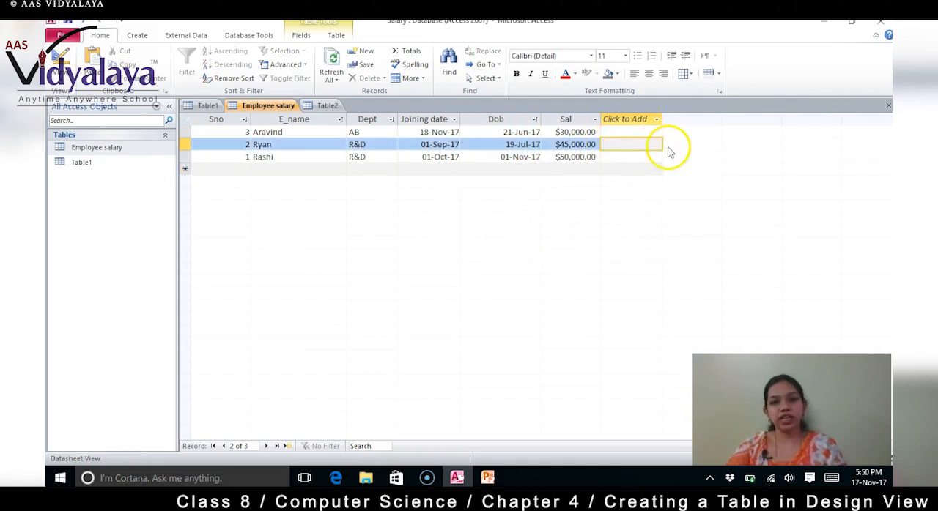
# Step: Sort the Employee salary records by Sal from largest to smallest and check the name in the first record
pyautogui.click(565, 119)
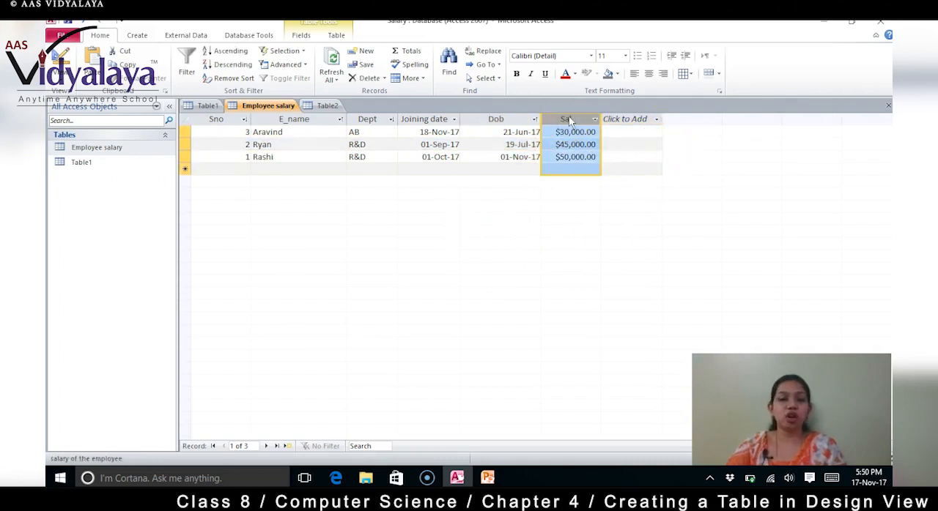
pyautogui.rightClick(569, 121)
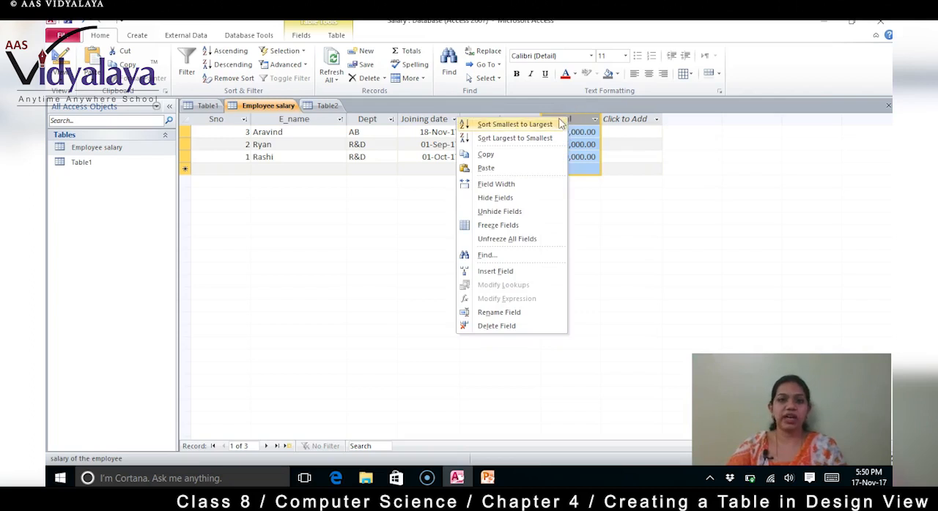
pyautogui.click(551, 140)
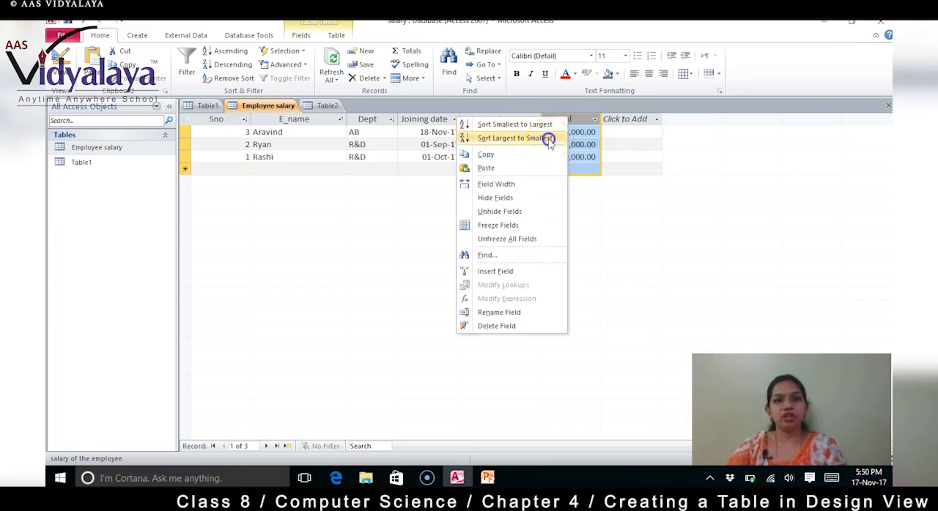
pyautogui.click(585, 132)
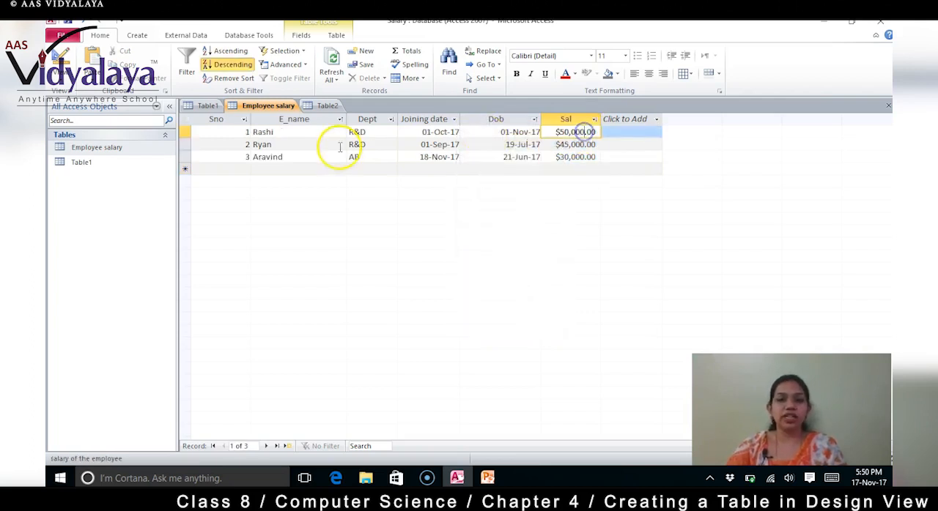
pyautogui.click(258, 132)
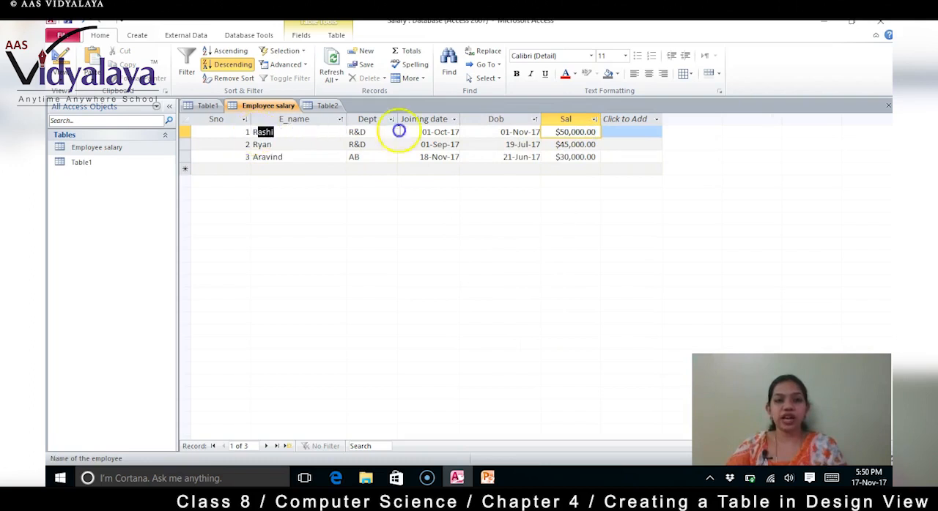
pyautogui.click(643, 145)
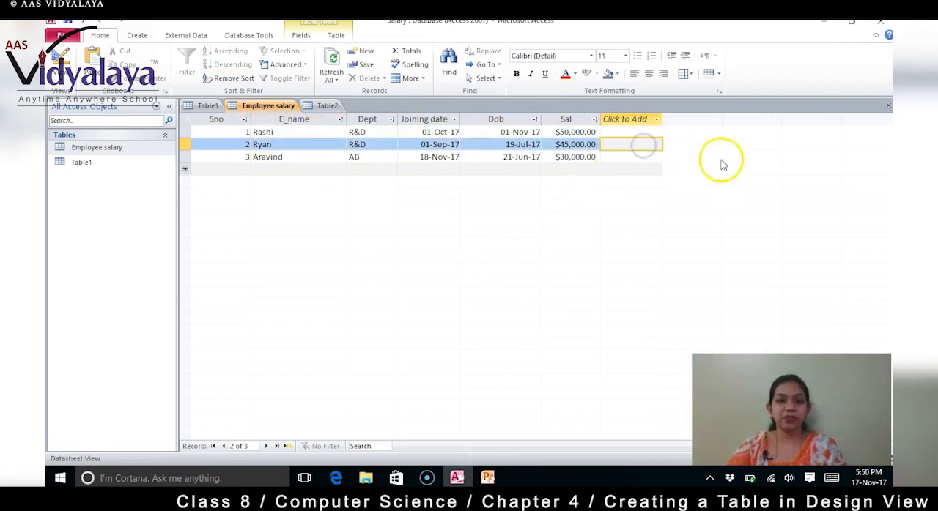
# Step: Select the Dob cell of the third record and minimize the database window to show the desktop
pyautogui.click(532, 157)
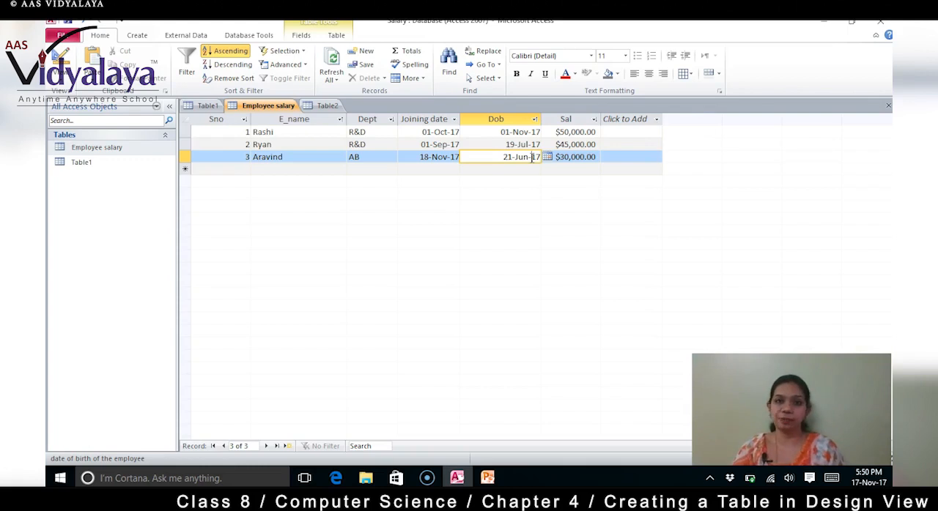
pyautogui.click(825, 24)
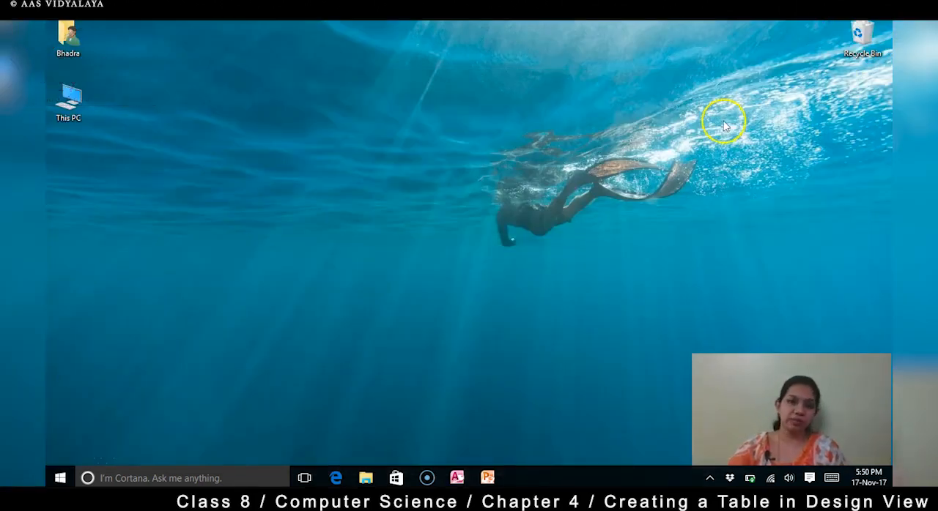